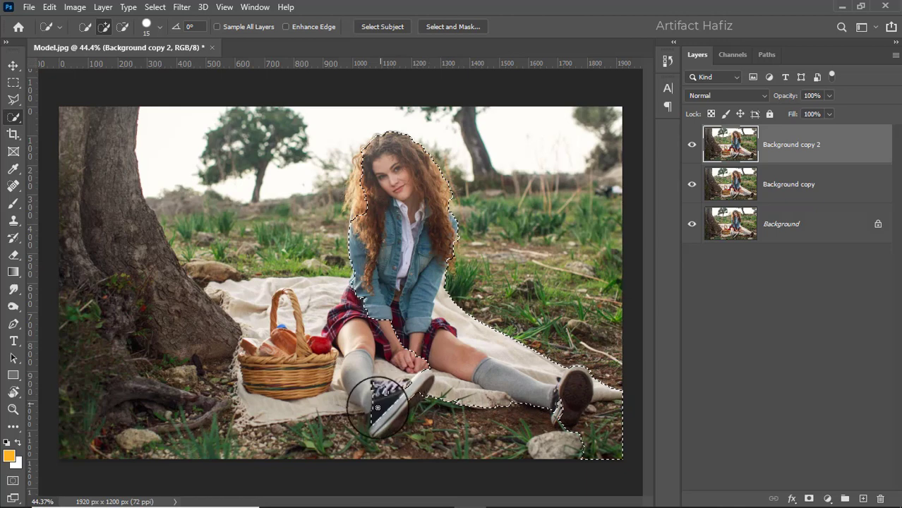
Extend the quick selection over the tree trunk, blanket, basket, foreground ground and the remaining parts of the model's hair
{"action": "mouse_move", "coordinate": [383, 414]}
{"action": "left_mouse_down"}
{"action": "mouse_move", "coordinate": [410, 395]}
{"action": "mouse_move", "coordinate": [386, 424]}
{"action": "mouse_move", "coordinate": [399, 402]}
{"action": "mouse_move", "coordinate": [357, 392]}
{"action": "mouse_move", "coordinate": [345, 374]}
{"action": "mouse_move", "coordinate": [271, 369]}
{"action": "mouse_move", "coordinate": [271, 305]}
{"action": "mouse_move", "coordinate": [230, 299]}
{"action": "mouse_move", "coordinate": [239, 318]}
{"action": "mouse_move", "coordinate": [232, 368]}
{"action": "mouse_move", "coordinate": [63, 205]}
{"action": "mouse_move", "coordinate": [63, 128]}
{"action": "mouse_move", "coordinate": [79, 102]}
{"action": "mouse_move", "coordinate": [65, 307]}
{"action": "mouse_move", "coordinate": [71, 365]}
{"action": "mouse_move", "coordinate": [95, 398]}
{"action": "mouse_move", "coordinate": [147, 410]}
{"action": "mouse_move", "coordinate": [302, 419]}
{"action": "mouse_move", "coordinate": [419, 409]}
{"action": "mouse_move", "coordinate": [519, 418]}
{"action": "left_mouse_up"}
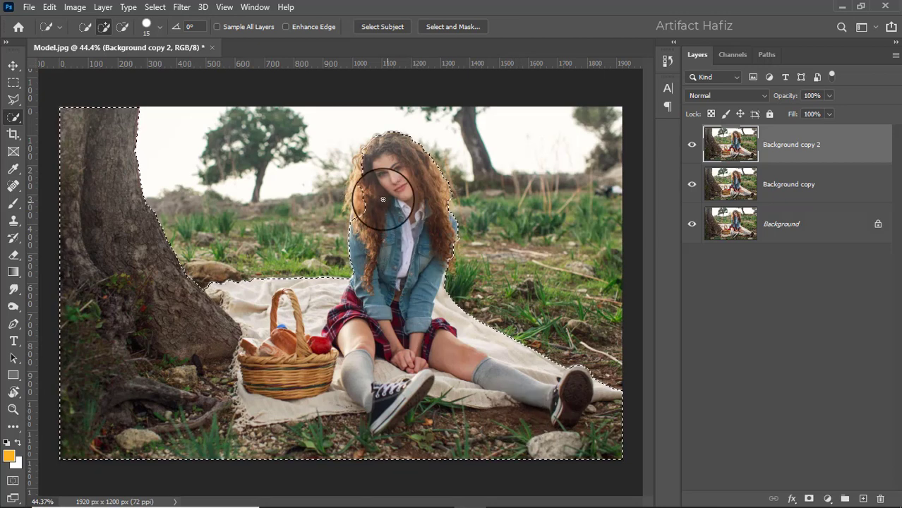
{"action": "mouse_move", "coordinate": [364, 162]}
{"action": "left_mouse_down"}
{"action": "mouse_move", "coordinate": [350, 195]}
{"action": "mouse_move", "coordinate": [359, 204]}
{"action": "mouse_move", "coordinate": [385, 144]}
{"action": "left_mouse_up"}
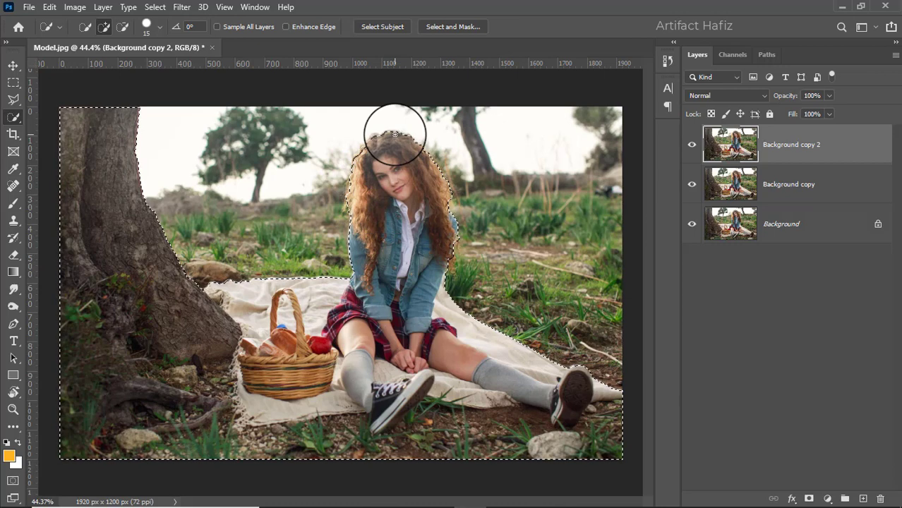
Refine the selection in Select and Mask by brushing with Refine Edge along the tree trunk, the model's hair and the blanket's far edge
{"action": "left_click", "coordinate": [441, 26]}
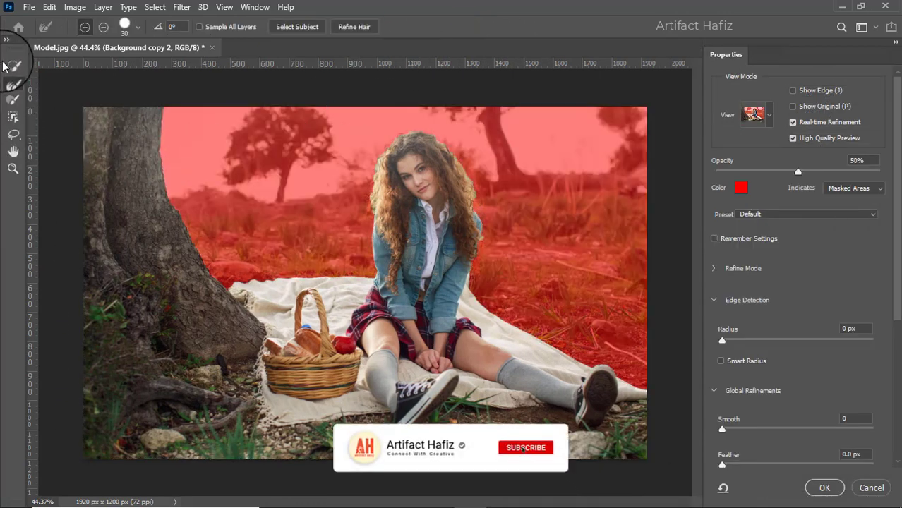
{"action": "left_click", "coordinate": [11, 82]}
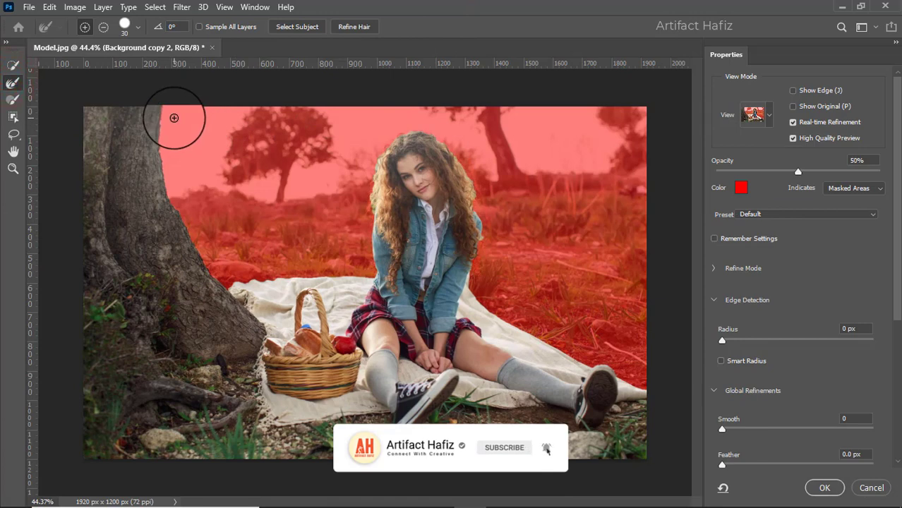
{"action": "left_click_drag", "start_coordinate": [161, 120], "coordinate": [165, 178]}
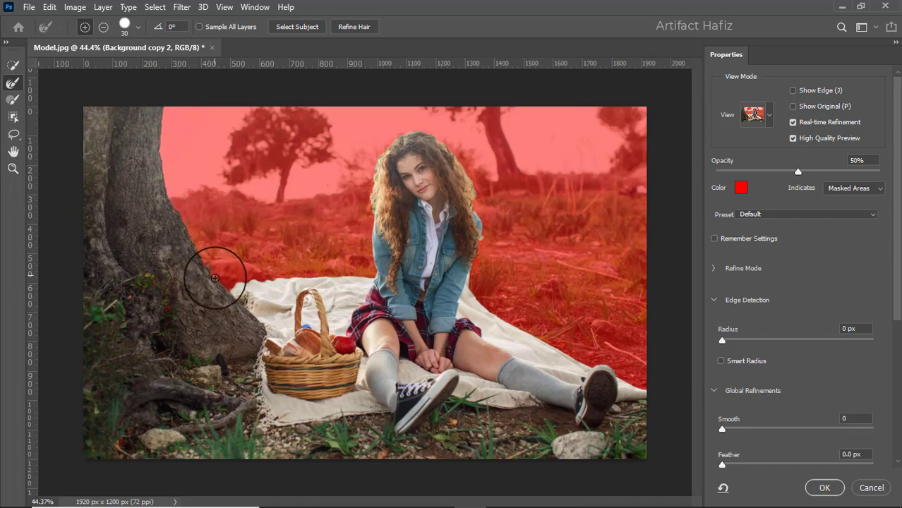
{"action": "mouse_move", "coordinate": [221, 282]}
{"action": "left_mouse_down"}
{"action": "mouse_move", "coordinate": [276, 287]}
{"action": "mouse_move", "coordinate": [377, 201]}
{"action": "mouse_move", "coordinate": [378, 184]}
{"action": "mouse_move", "coordinate": [365, 202]}
{"action": "mouse_move", "coordinate": [367, 234]}
{"action": "left_mouse_up"}
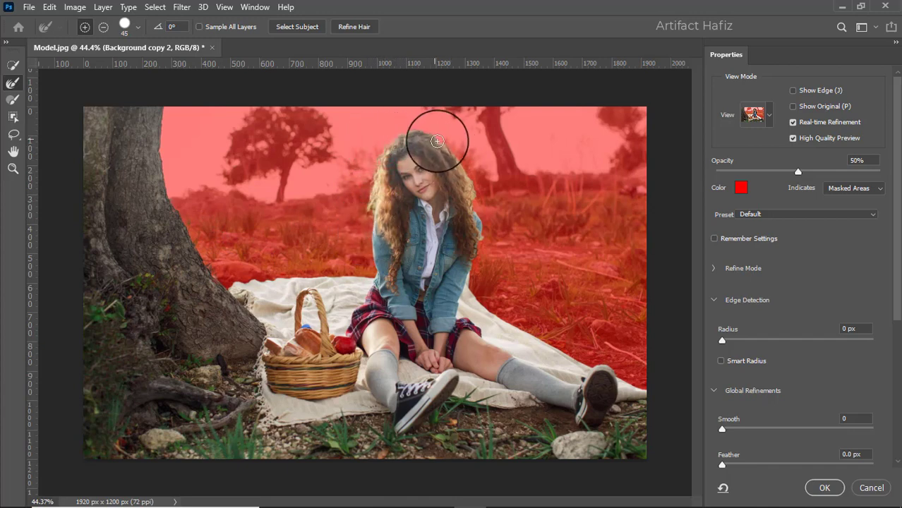
{"action": "mouse_move", "coordinate": [441, 144]}
{"action": "left_mouse_down"}
{"action": "mouse_move", "coordinate": [454, 149]}
{"action": "mouse_move", "coordinate": [474, 199]}
{"action": "left_mouse_up"}
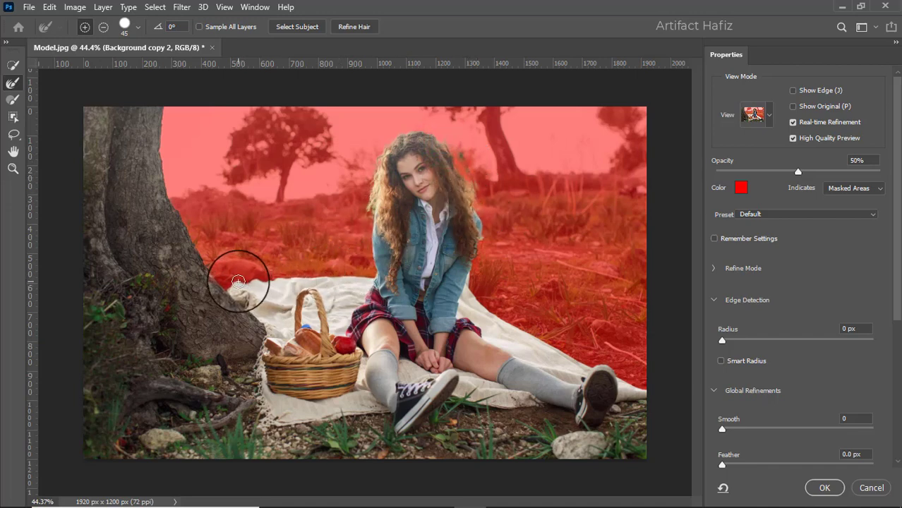
{"action": "mouse_move", "coordinate": [238, 281]}
{"action": "left_mouse_down"}
{"action": "mouse_move", "coordinate": [276, 267]}
{"action": "mouse_move", "coordinate": [361, 273]}
{"action": "left_mouse_up"}
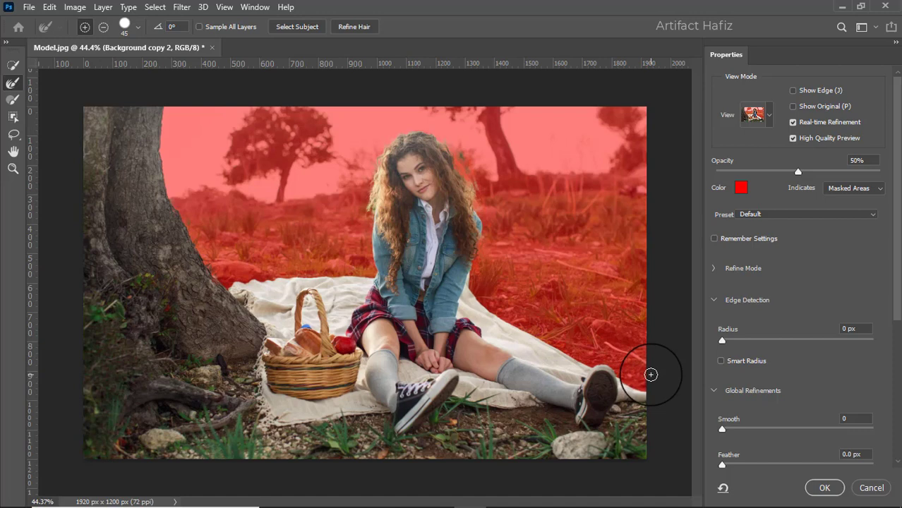
Subtract the stray background beside the model's hair with the Quick Selection tool and apply the refined selection
{"action": "left_click", "coordinate": [12, 65]}
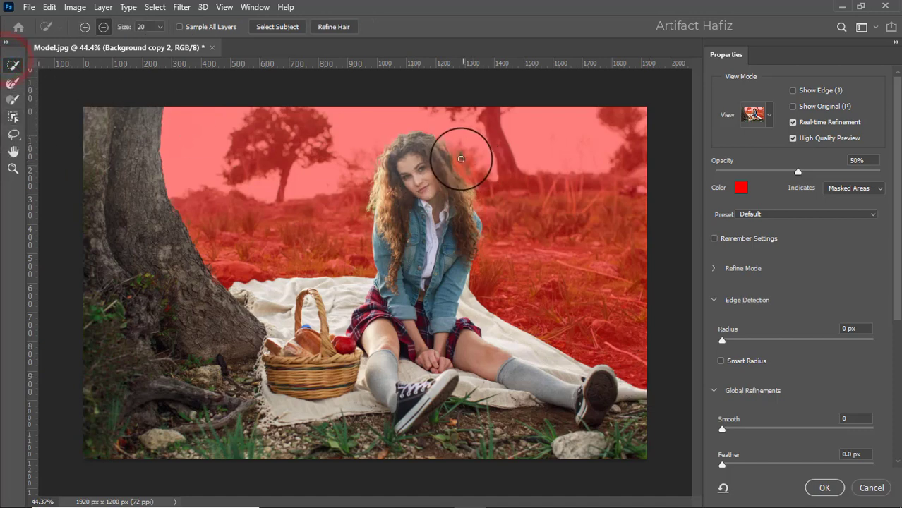
{"action": "left_click_drag", "start_coordinate": [467, 170], "coordinate": [482, 188]}
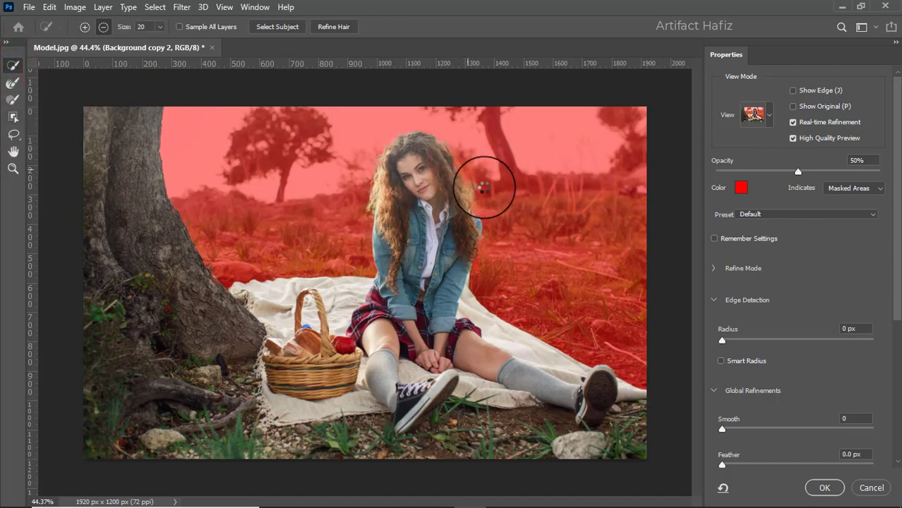
{"action": "left_click", "coordinate": [818, 487]}
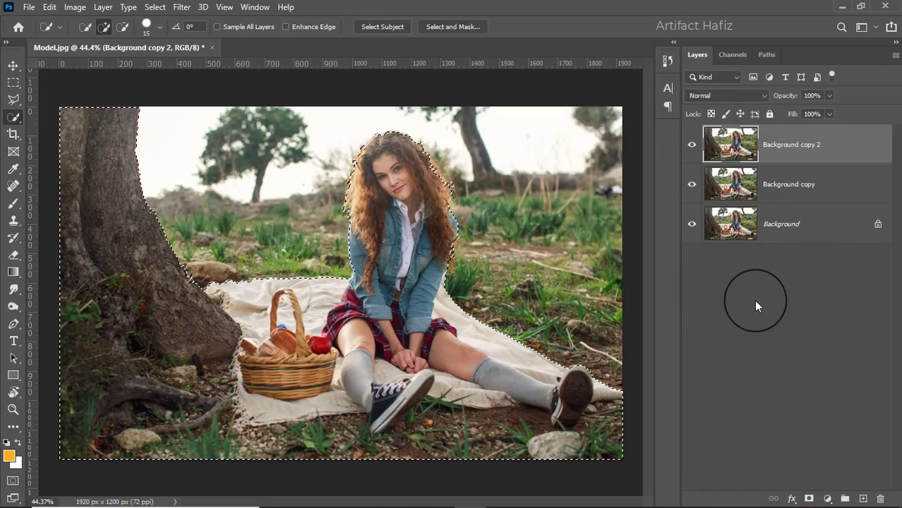
Add a layer mask from the selection to Background copy 2 and load that mask back as a selection
{"action": "left_click", "coordinate": [808, 498]}
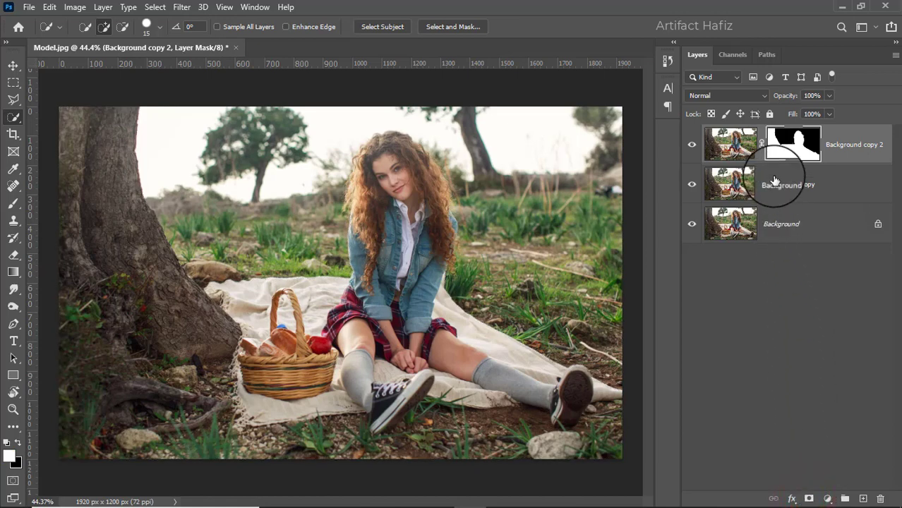
{"action": "right_click", "coordinate": [791, 137]}
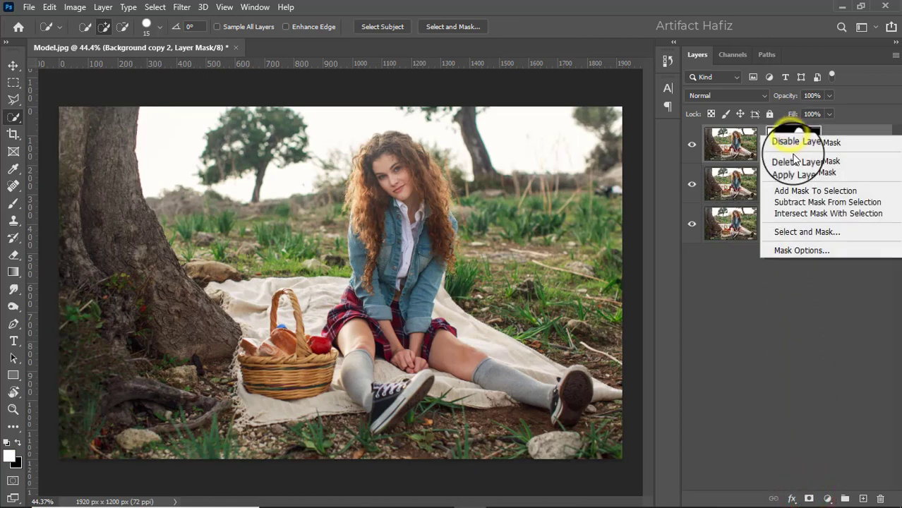
{"action": "left_click", "coordinate": [812, 214]}
Make Background copy the active layer and expand the selection by 15 pixels
{"action": "left_click", "coordinate": [781, 177]}
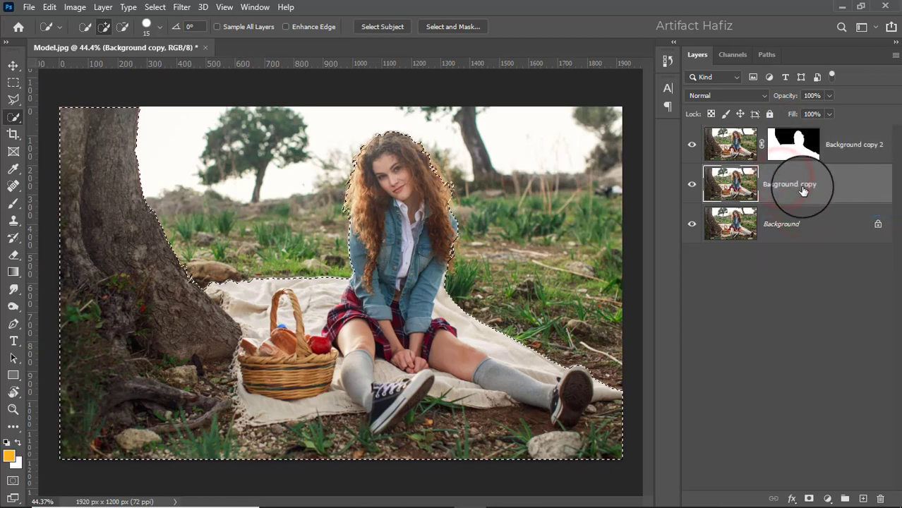
{"action": "left_click", "coordinate": [153, 8]}
{"action": "mouse_move", "coordinate": [233, 207]}
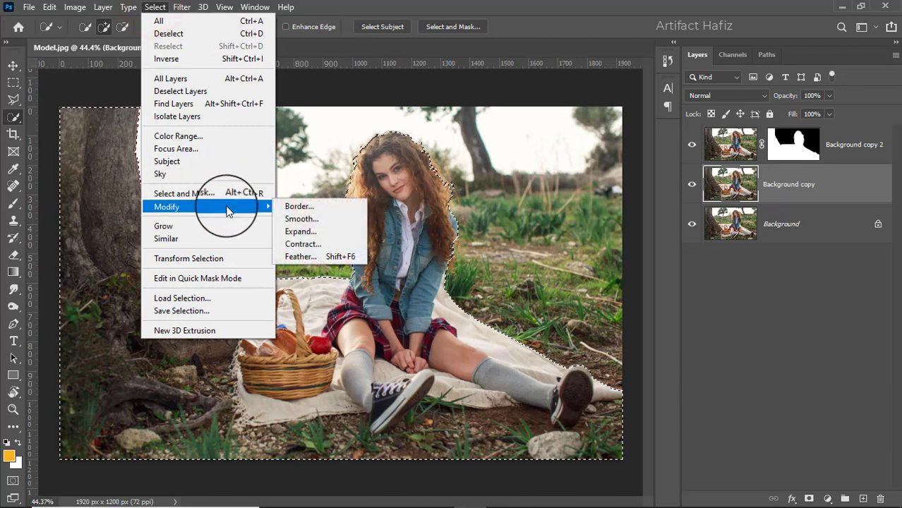
{"action": "left_click", "coordinate": [302, 231]}
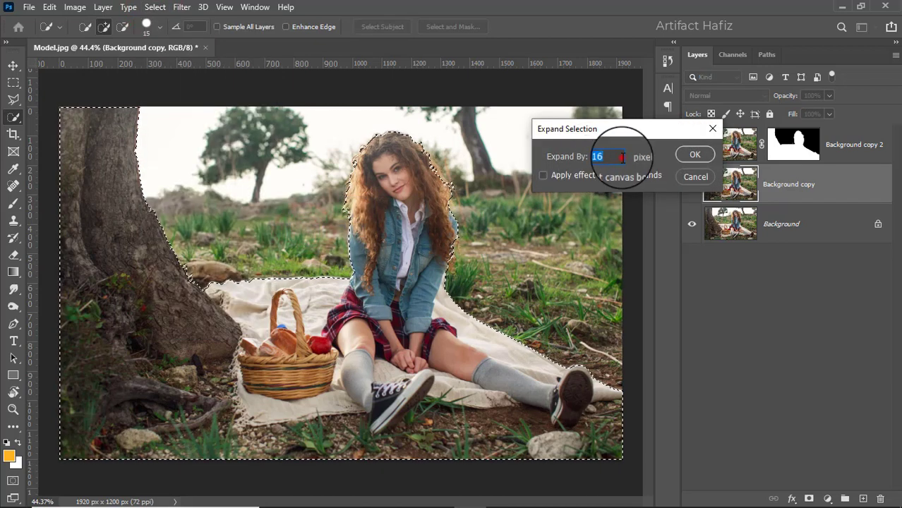
{"action": "scroll", "coordinate": [622, 157], "scroll_direction": "up", "scroll_amount": 2}
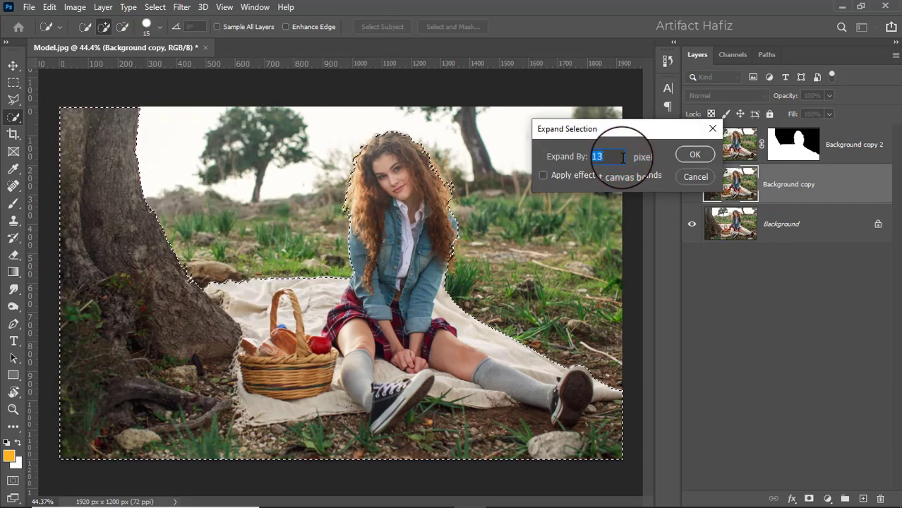
{"action": "left_click", "coordinate": [694, 156]}
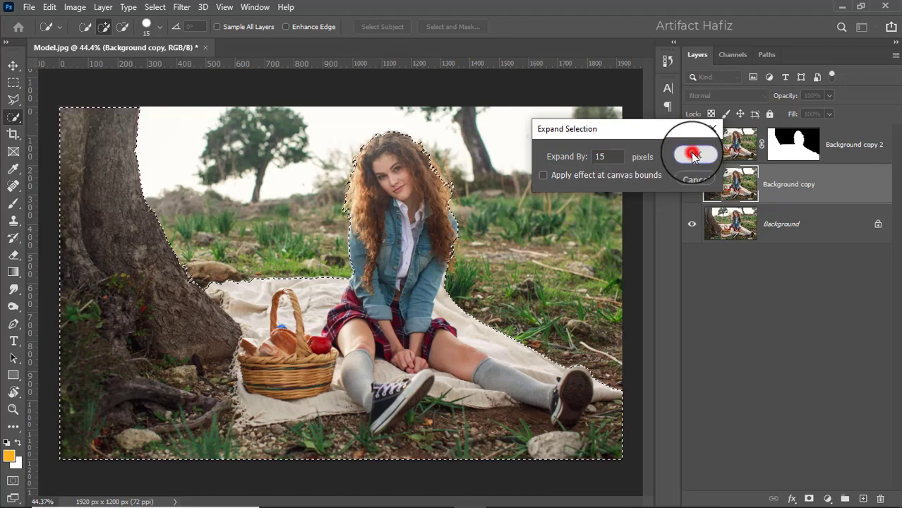
Fill the selected area on Background copy with Content-Aware contents, Color Adaptation on, Normal mode and 100% opacity
{"action": "left_click", "coordinate": [49, 7]}
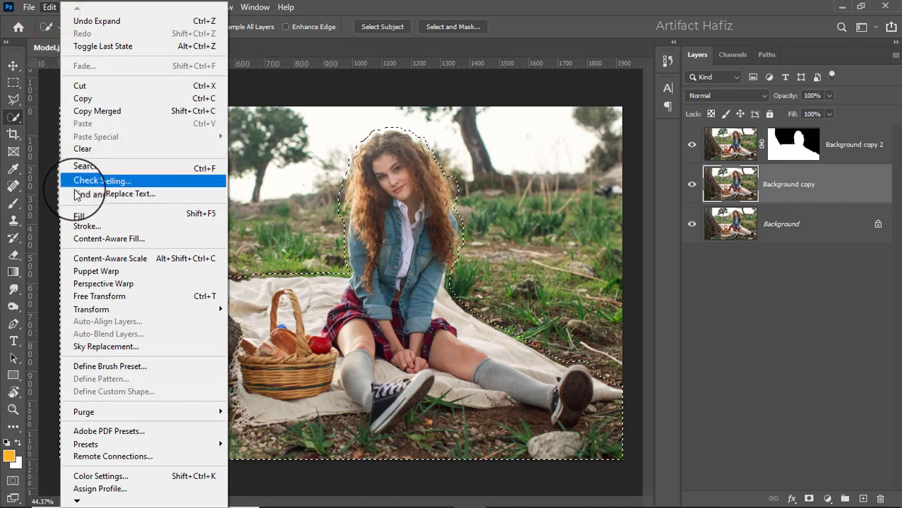
{"action": "left_click", "coordinate": [87, 214]}
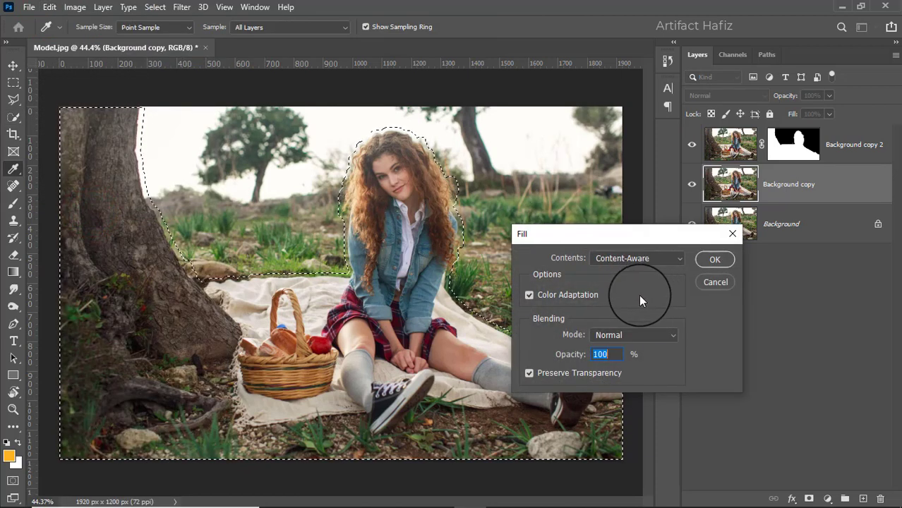
{"action": "left_click", "coordinate": [704, 261]}
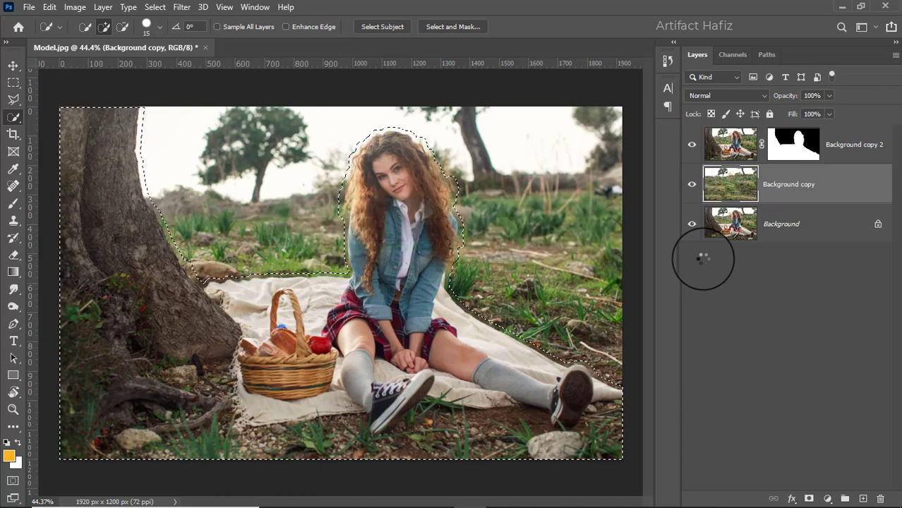
Hide the Background copy 2 layer and deselect everything to expose the filled background
{"action": "left_click", "coordinate": [692, 144]}
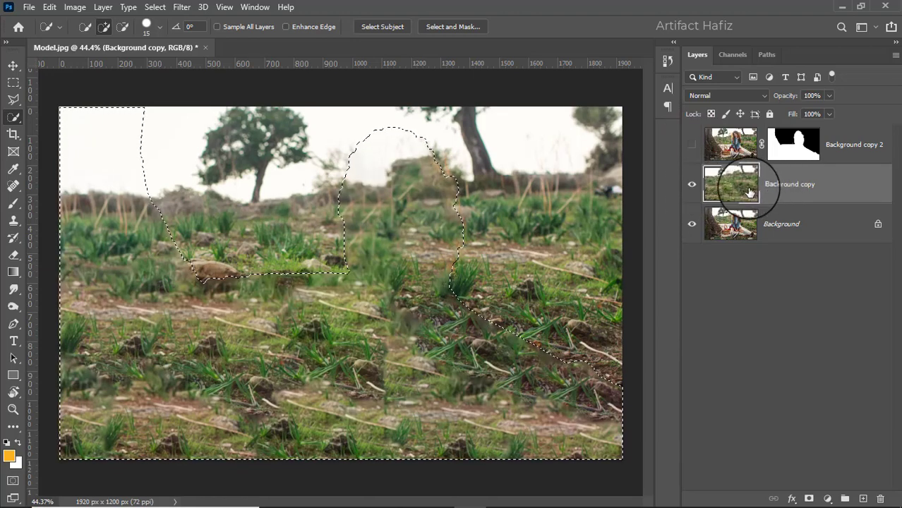
{"action": "left_click", "coordinate": [155, 7]}
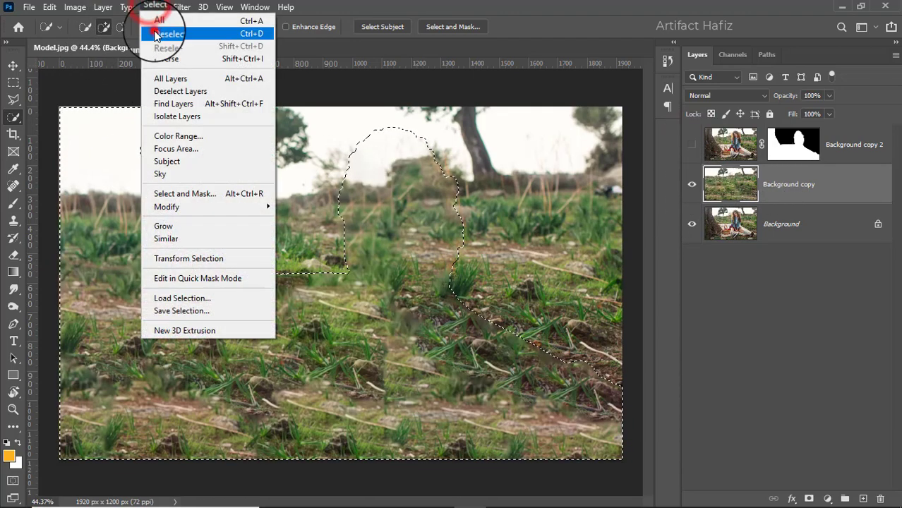
{"action": "left_click", "coordinate": [156, 33]}
{"action": "left_click", "coordinate": [691, 146]}
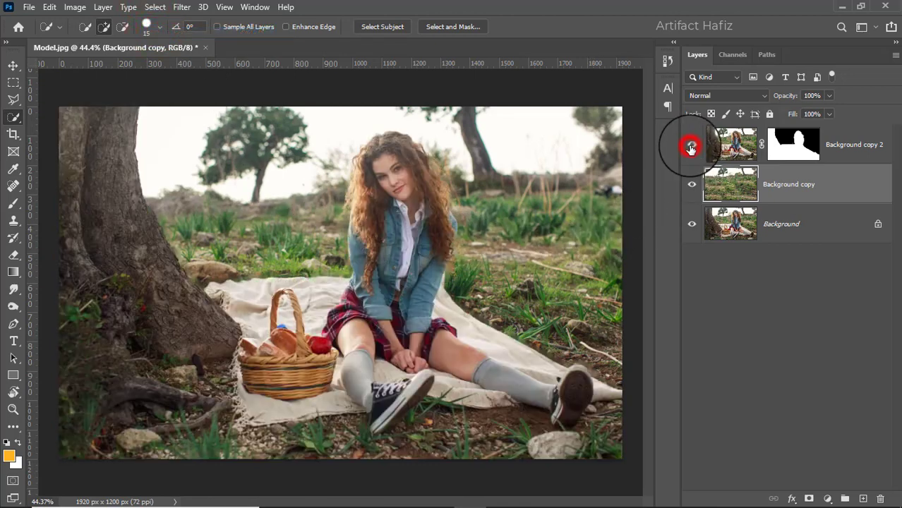
{"action": "left_click", "coordinate": [691, 145]}
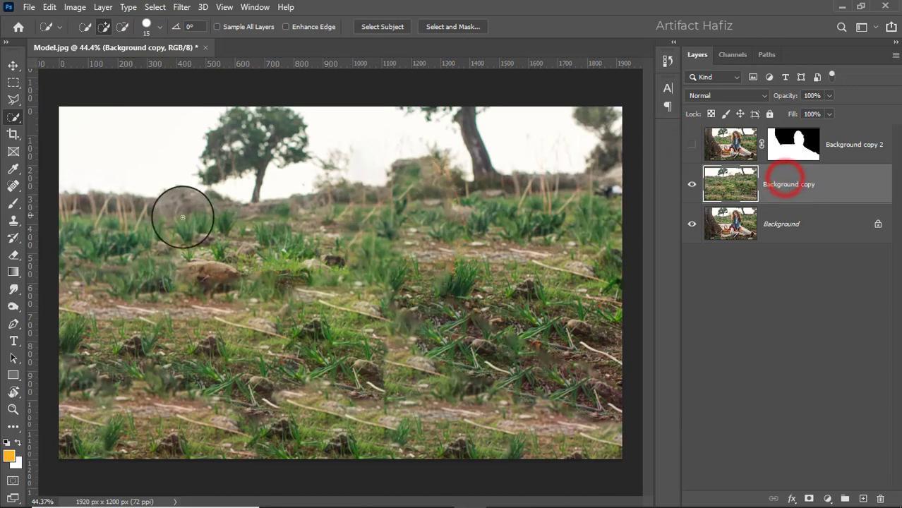
Clean up Background copy with the content-aware Spot Healing Brush on the vertical seam left of the large trunk and on the brown rock
{"action": "left_click", "coordinate": [7, 203]}
{"action": "left_click", "coordinate": [11, 186]}
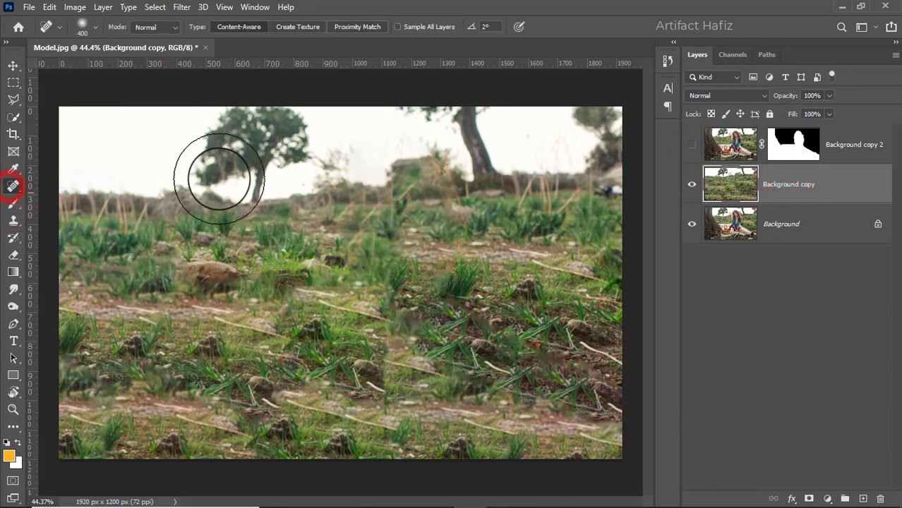
{"action": "key", "text": "bracketleft"}
{"action": "key", "text": "bracketleft"}
{"action": "key", "text": "bracketleft"}
{"action": "key", "text": "bracketleft"}
{"action": "key", "text": "bracketleft"}
{"action": "key", "text": "bracketleft"}
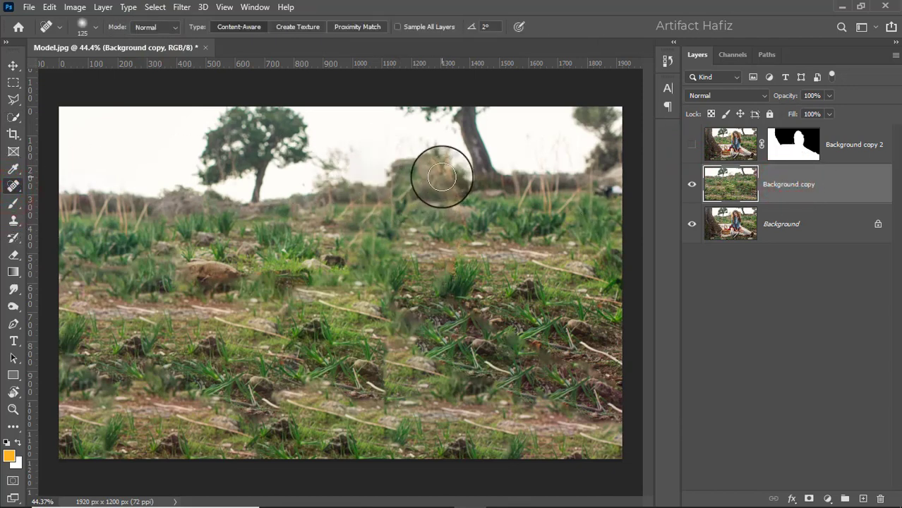
{"action": "mouse_move", "coordinate": [437, 170]}
{"action": "left_mouse_down"}
{"action": "mouse_move", "coordinate": [459, 220]}
{"action": "mouse_move", "coordinate": [451, 277]}
{"action": "left_mouse_up"}
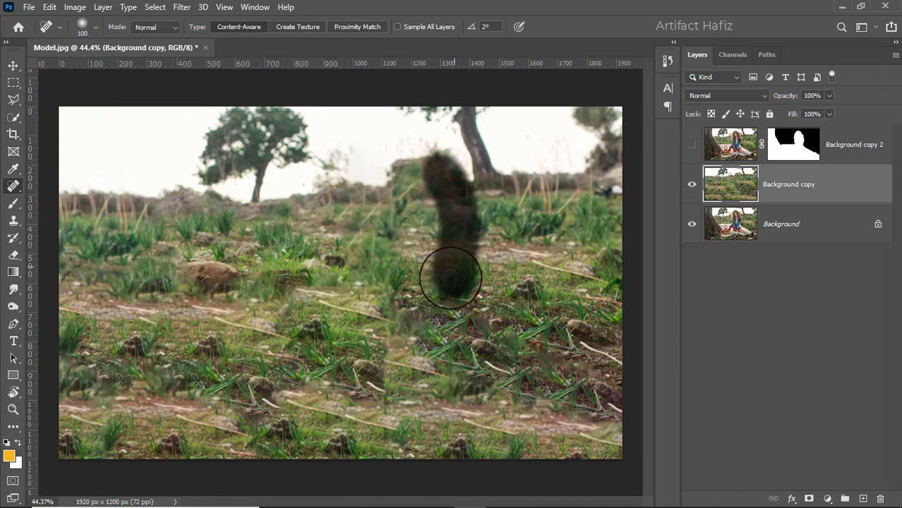
{"action": "key", "text": "bracketright"}
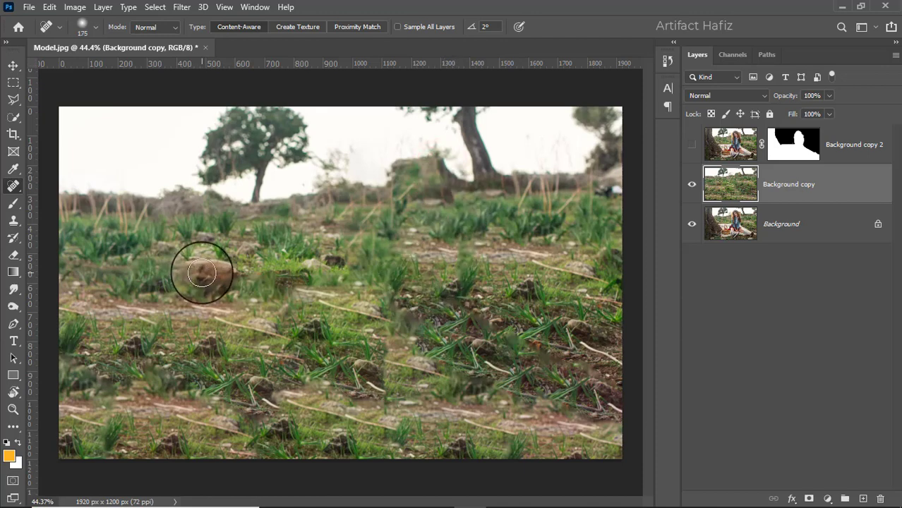
{"action": "left_click", "coordinate": [203, 272]}
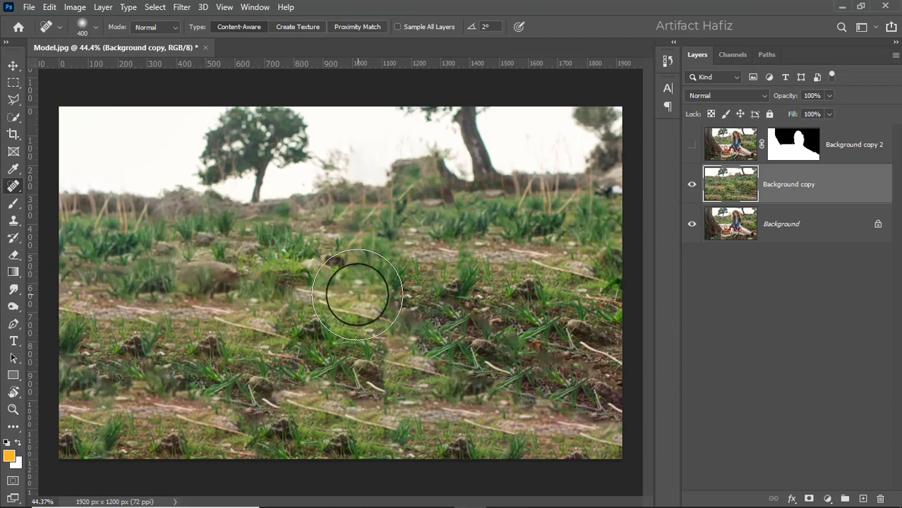
Convert the Background copy layer for Smart Filters
{"action": "left_click", "coordinate": [12, 65]}
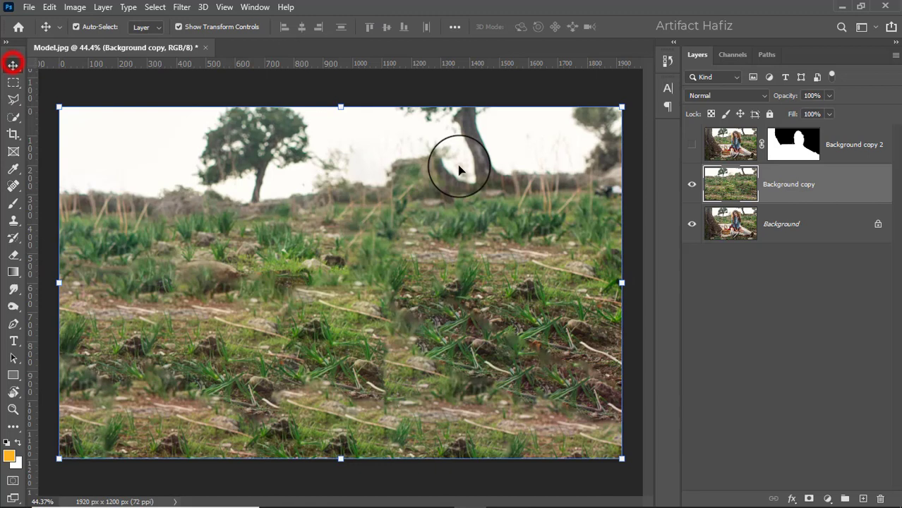
{"action": "left_click", "coordinate": [778, 180]}
{"action": "left_click", "coordinate": [182, 7]}
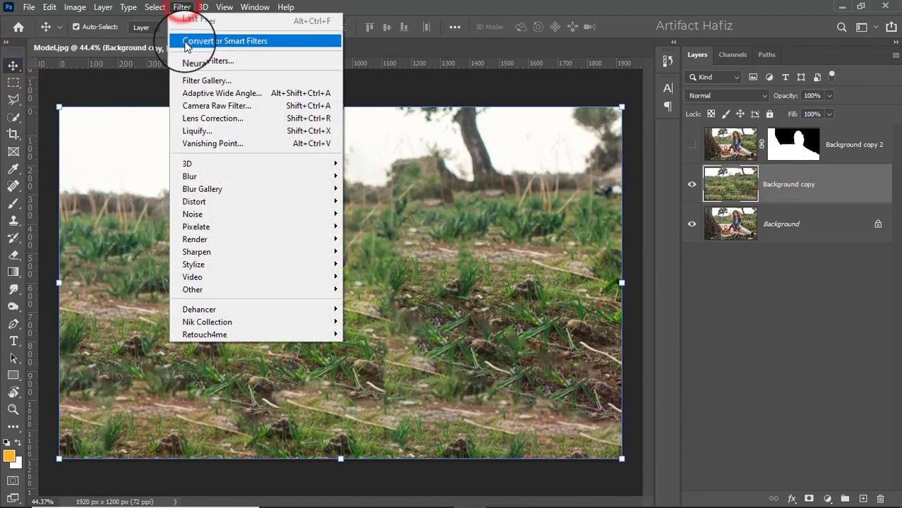
{"action": "left_click", "coordinate": [187, 41]}
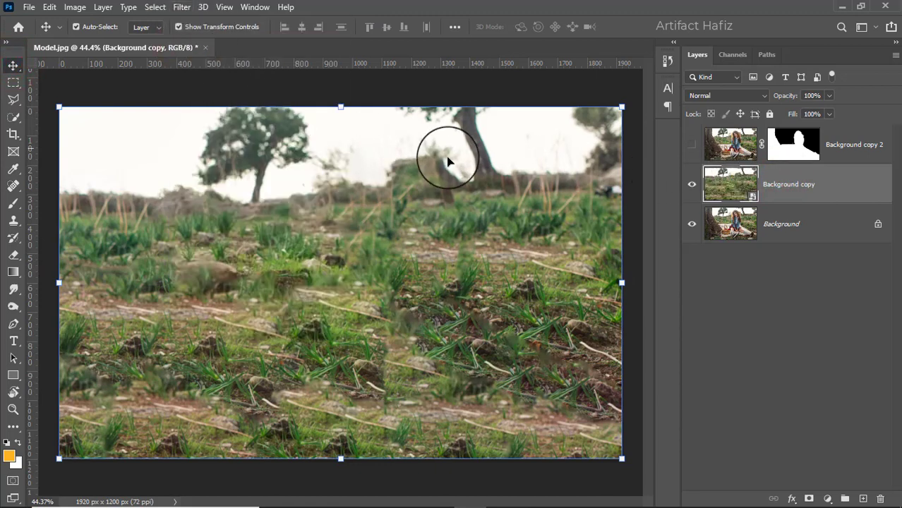
Show the Background copy 2 layer again and start a Tilt-Shift blur of 46 px on Background copy
{"action": "left_click", "coordinate": [692, 145]}
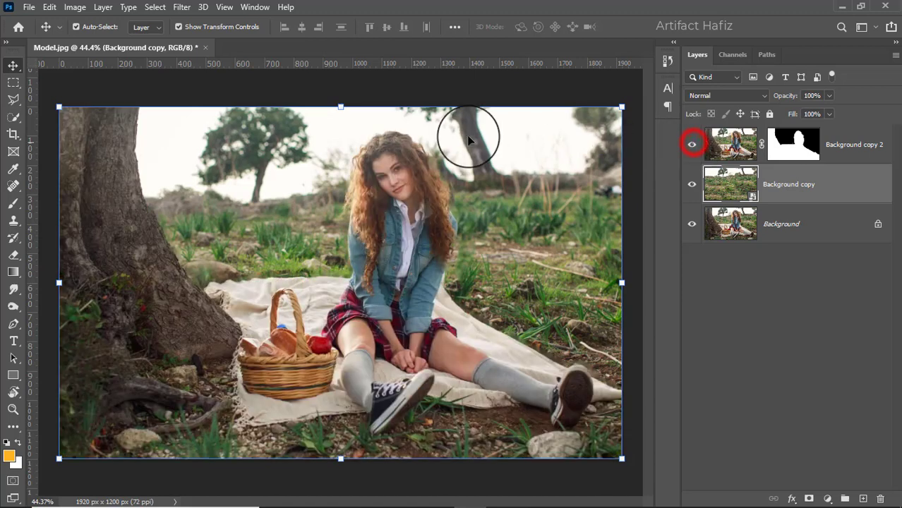
{"action": "left_click", "coordinate": [181, 7]}
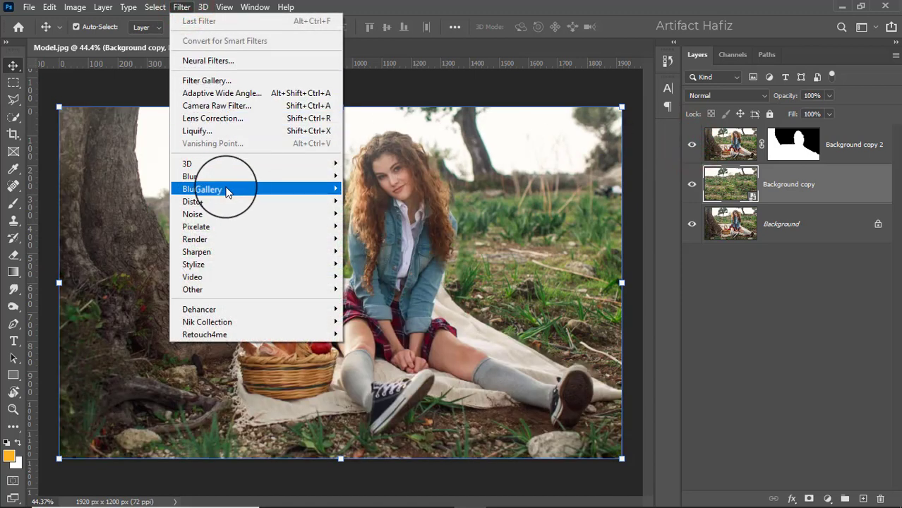
{"action": "mouse_move", "coordinate": [298, 189]}
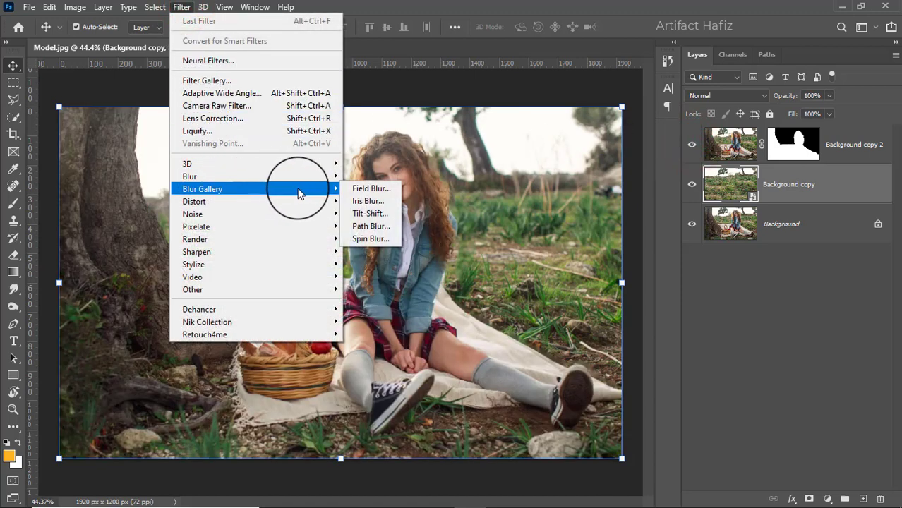
{"action": "left_click", "coordinate": [367, 215]}
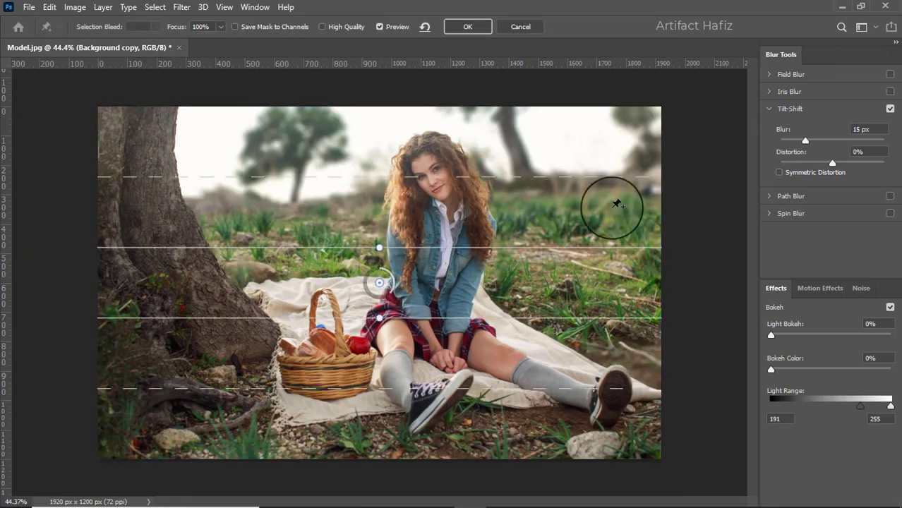
{"action": "left_click_drag", "start_coordinate": [813, 140], "coordinate": [822, 140]}
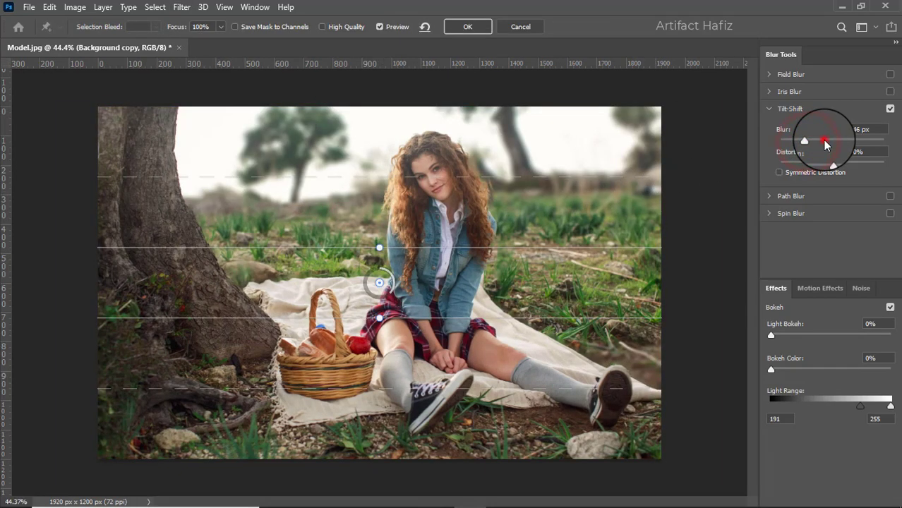
Move the tilt-shift focus band down over the basket and the model's lower legs, and apply the blur to Background copy
{"action": "left_click", "coordinate": [379, 282]}
{"action": "mouse_move", "coordinate": [376, 344]}
{"action": "left_mouse_down"}
{"action": "mouse_move", "coordinate": [381, 361]}
{"action": "mouse_move", "coordinate": [363, 423]}
{"action": "mouse_move", "coordinate": [372, 443]}
{"action": "mouse_move", "coordinate": [377, 360]}
{"action": "left_mouse_up"}
{"action": "left_click_drag", "start_coordinate": [381, 246], "coordinate": [375, 185]}
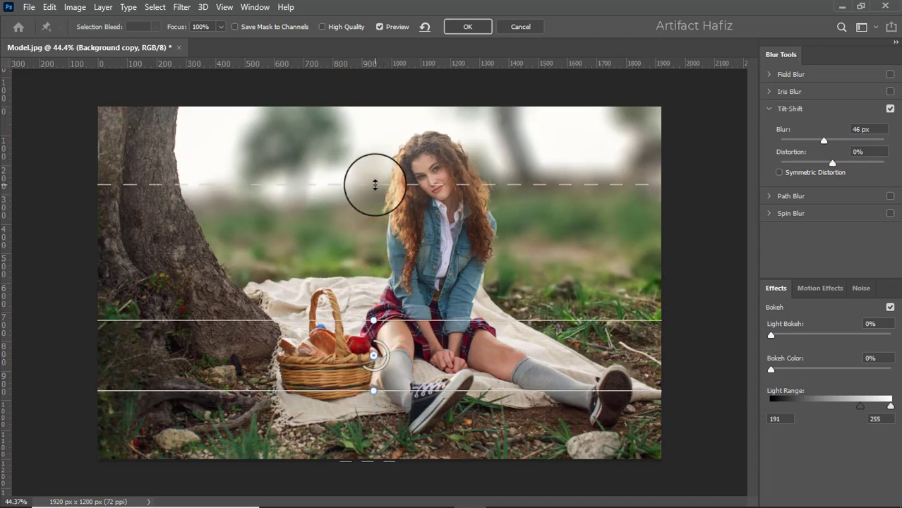
{"action": "left_click_drag", "start_coordinate": [376, 356], "coordinate": [374, 367]}
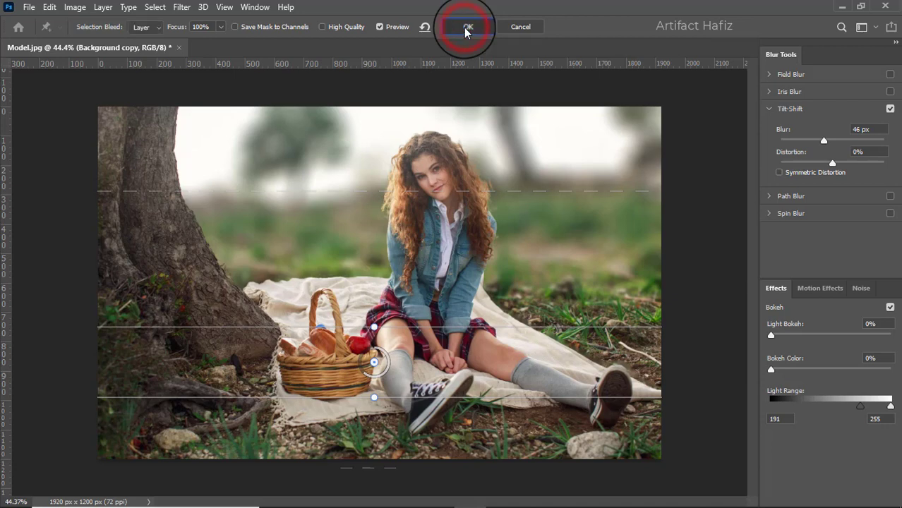
{"action": "left_click", "coordinate": [465, 29]}
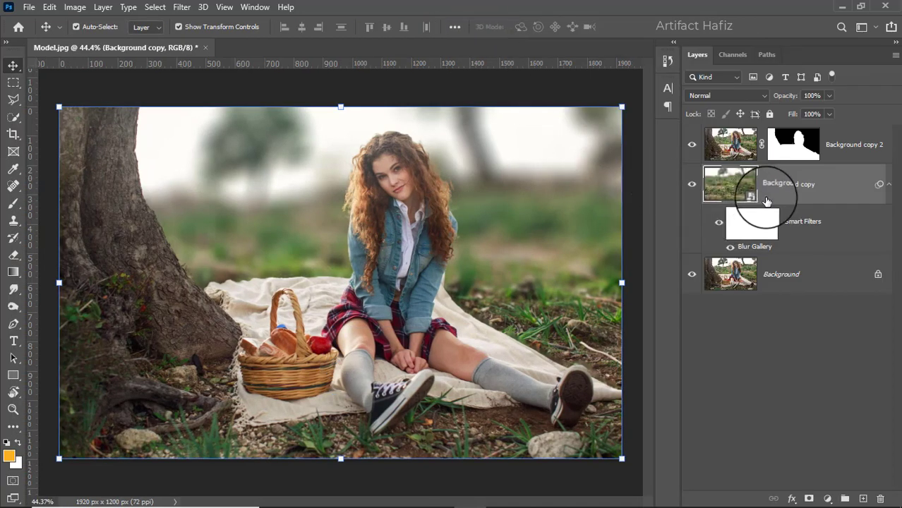
Scale Background copy up proportionally to 139.21%, keeping its bottom edge in place
{"action": "left_click", "coordinate": [798, 177]}
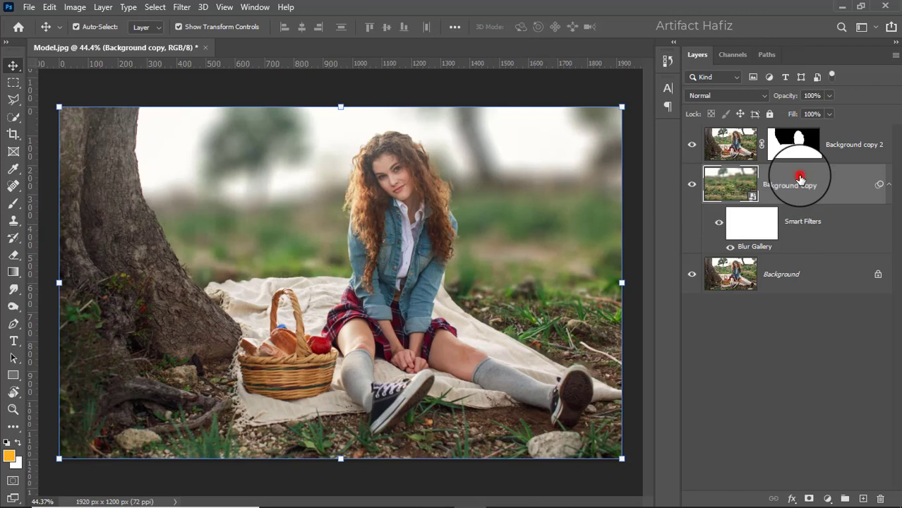
{"action": "left_click", "coordinate": [14, 67]}
{"action": "scroll", "coordinate": [376, 238], "scroll_direction": "down", "scroll_amount": 7}
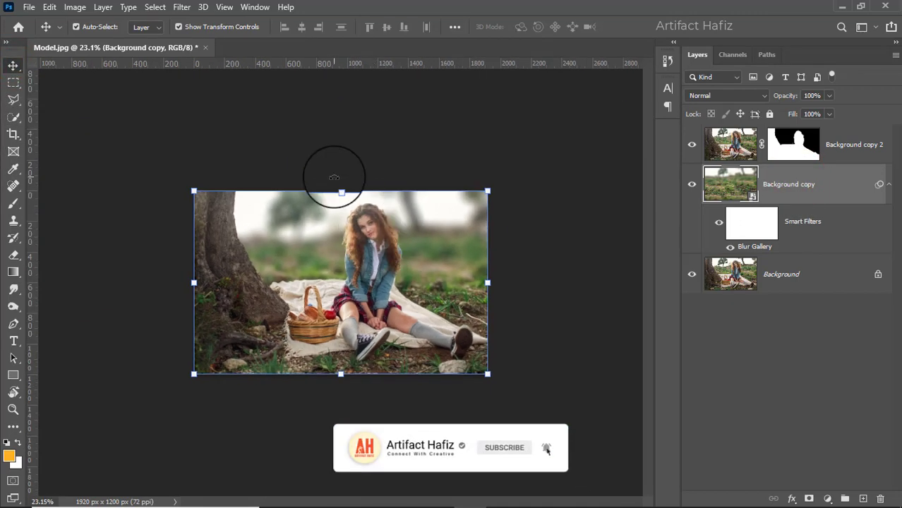
{"action": "left_click_drag", "start_coordinate": [340, 192], "coordinate": [340, 118]}
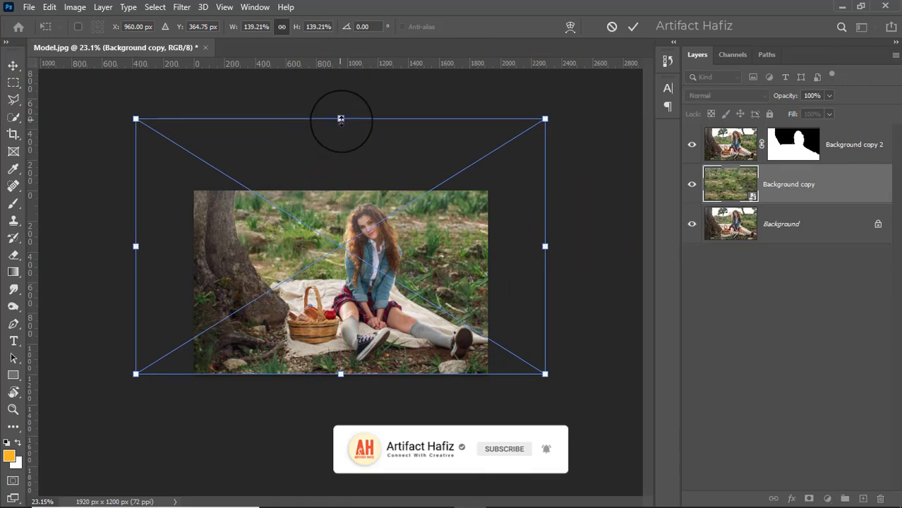
{"action": "left_click", "coordinate": [633, 27]}
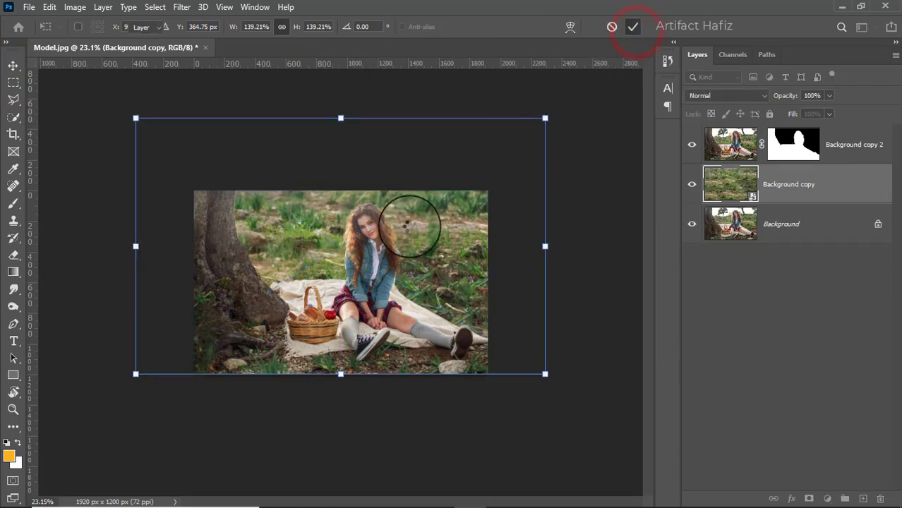
Shift the enlarged Background copy down until a strip of bright sky shows along the upper edge of the photo
{"action": "scroll", "coordinate": [387, 248], "scroll_direction": "up", "scroll_amount": 2}
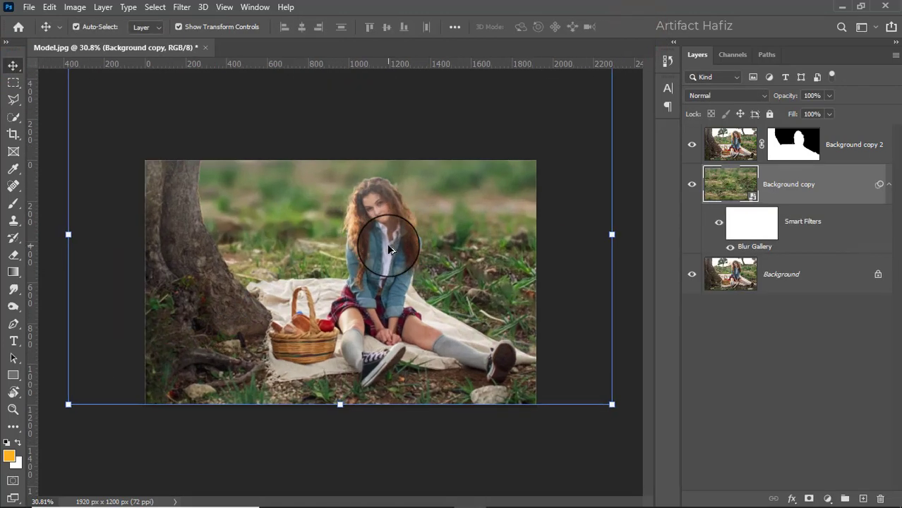
{"action": "scroll", "coordinate": [388, 248], "scroll_direction": "down", "scroll_amount": 2}
{"action": "left_click_drag", "start_coordinate": [451, 255], "coordinate": [446, 302]}
{"action": "scroll", "coordinate": [418, 303], "scroll_direction": "up", "scroll_amount": 5}
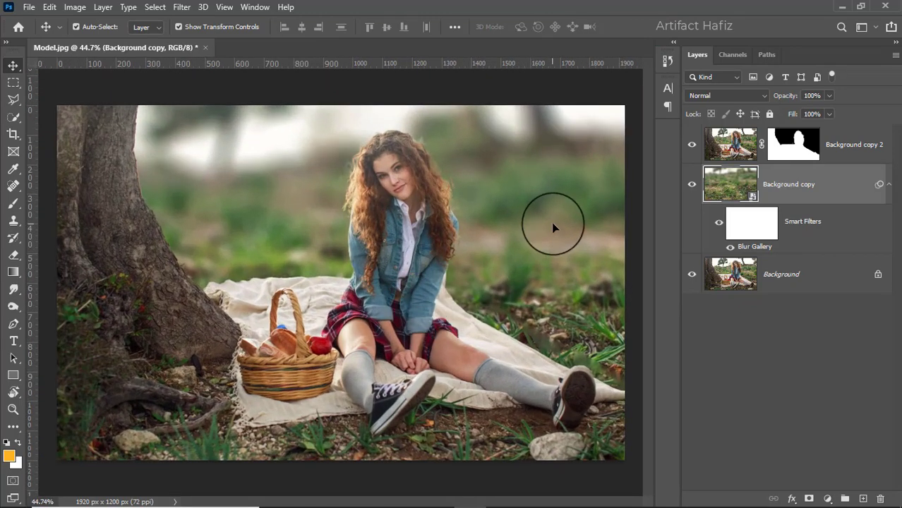
{"action": "left_click_drag", "start_coordinate": [521, 274], "coordinate": [519, 242]}
{"action": "left_click_drag", "start_coordinate": [519, 242], "coordinate": [520, 266]}
{"action": "scroll", "coordinate": [520, 264], "scroll_direction": "down", "scroll_amount": 3}
{"action": "scroll", "coordinate": [487, 267], "scroll_direction": "up", "scroll_amount": 2}
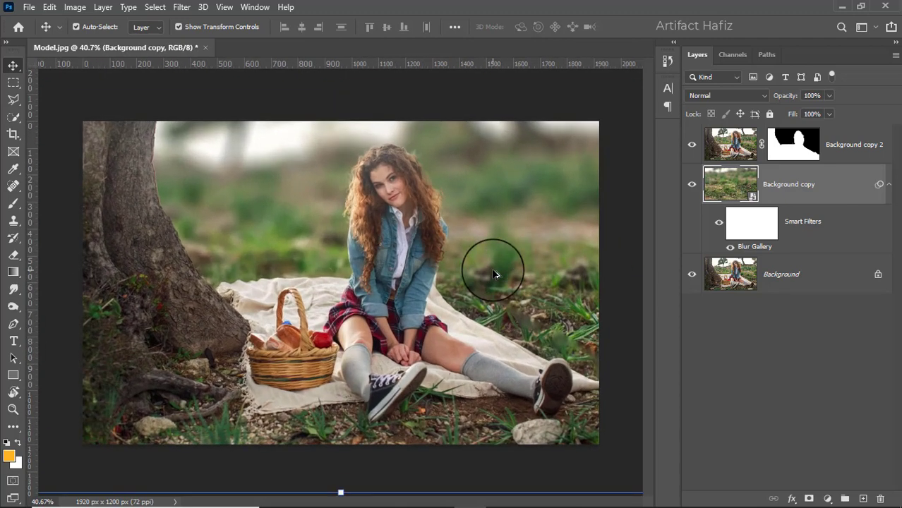
{"action": "scroll", "coordinate": [494, 274], "scroll_direction": "up", "scroll_amount": 1}
{"action": "scroll", "coordinate": [493, 275], "scroll_direction": "down", "scroll_amount": 1}
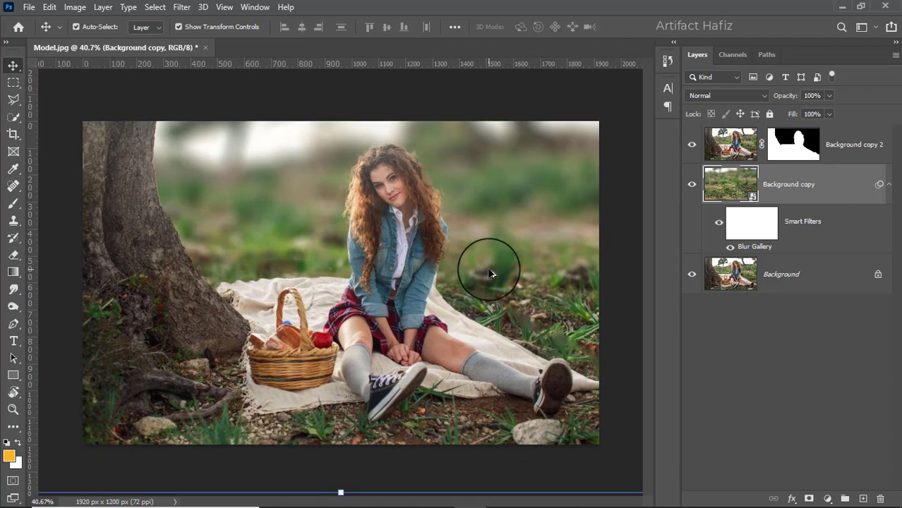
{"action": "left_click_drag", "start_coordinate": [490, 265], "coordinate": [491, 252]}
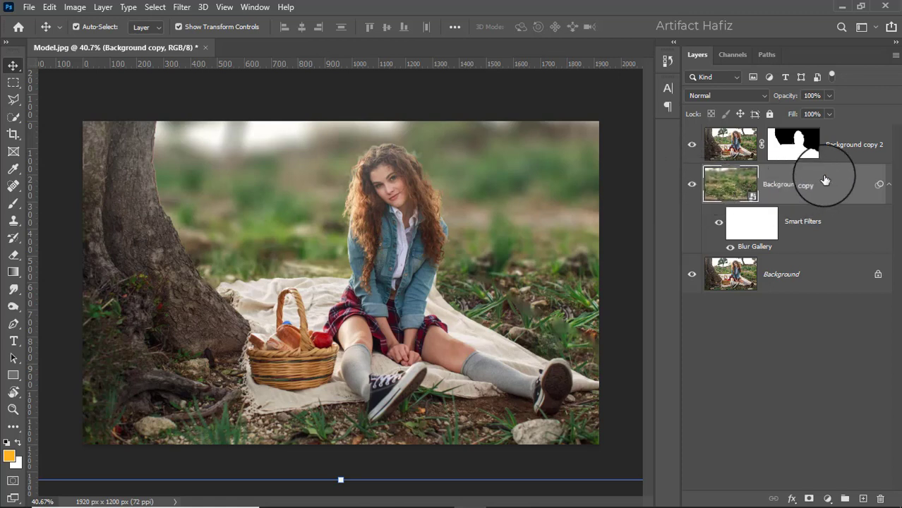
Add an empty layer above Background copy 2 and set the Brush's foreground colour to orange ffb326
{"action": "left_click", "coordinate": [844, 143]}
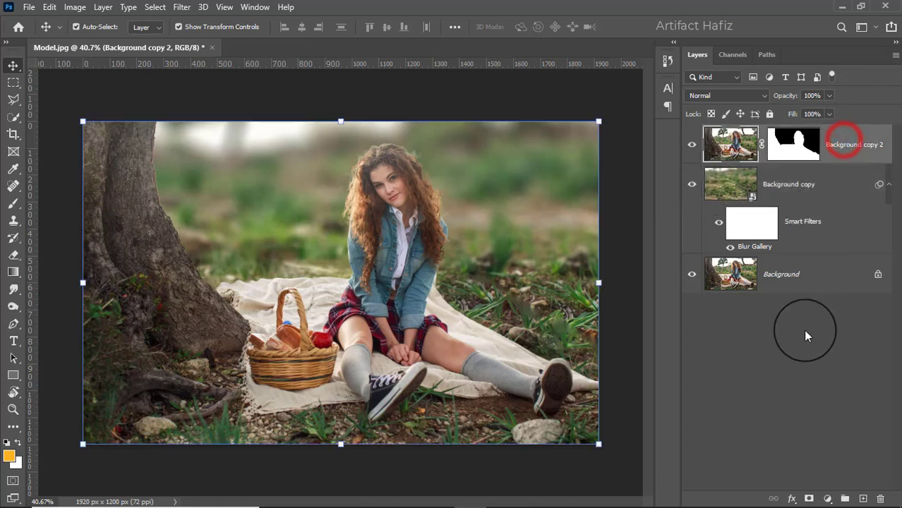
{"action": "left_click", "coordinate": [862, 499]}
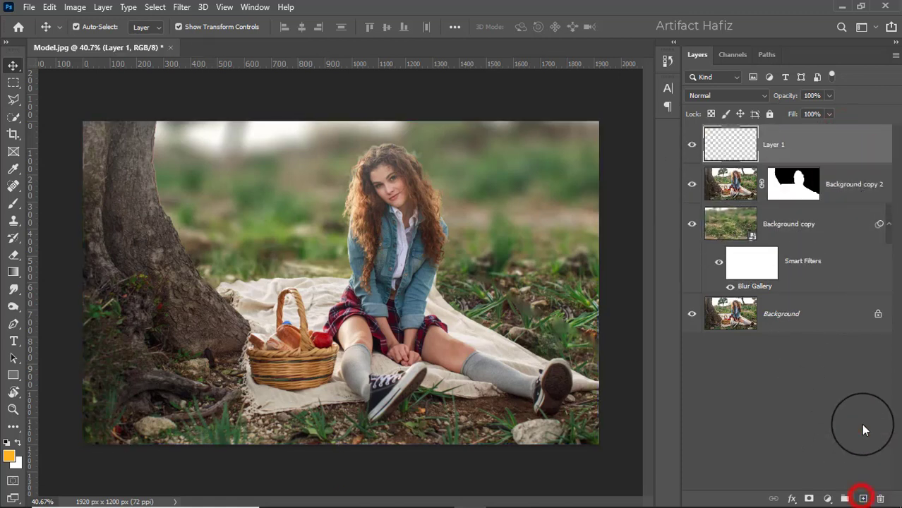
{"action": "left_click", "coordinate": [13, 204]}
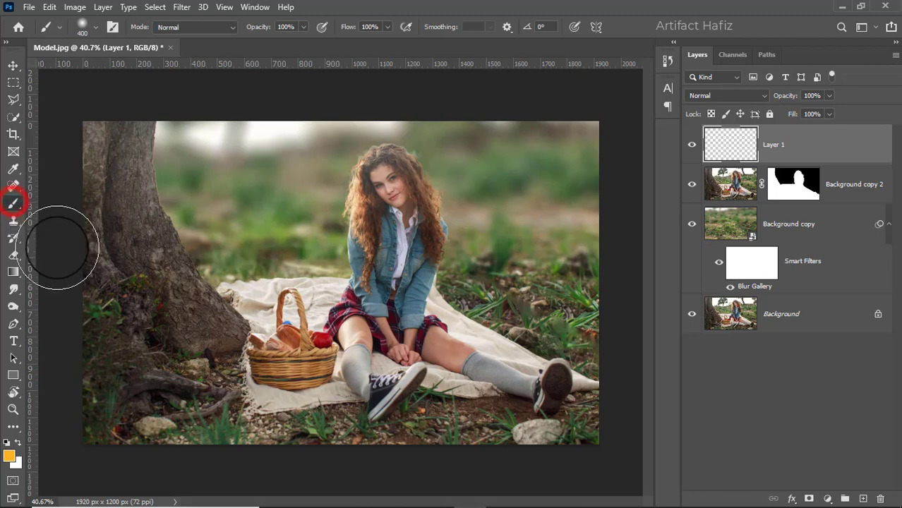
{"action": "left_click", "coordinate": [7, 460]}
{"action": "left_click", "coordinate": [637, 258]}
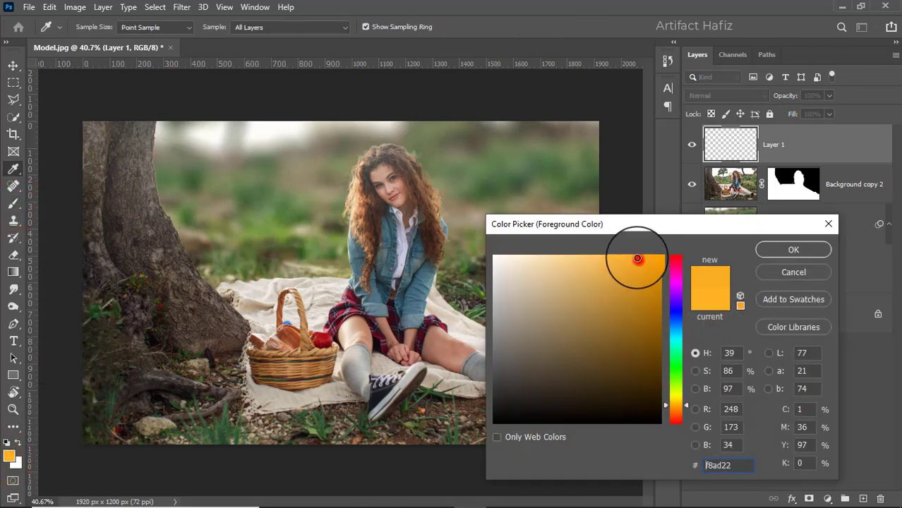
{"action": "left_click_drag", "start_coordinate": [637, 258], "coordinate": [636, 247]}
{"action": "left_click_drag", "start_coordinate": [741, 462], "coordinate": [694, 468]}
{"action": "left_click", "coordinate": [740, 464]}
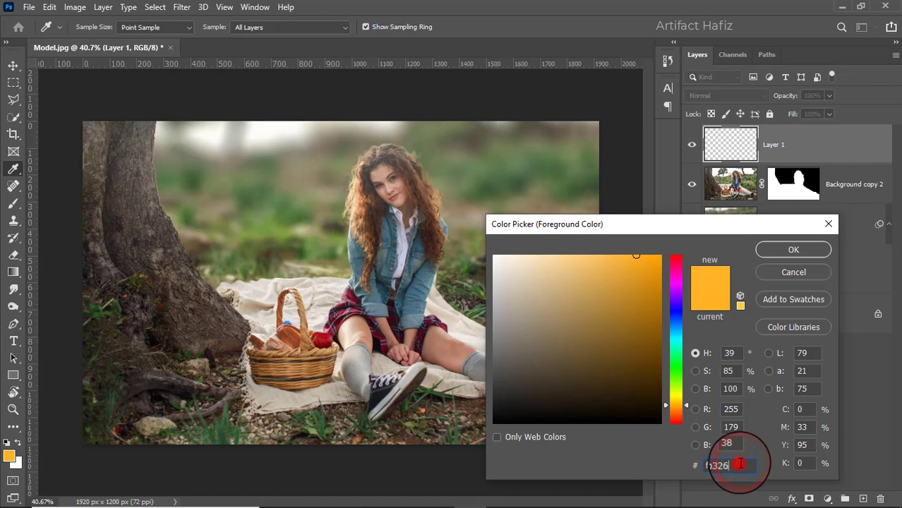
{"action": "left_click", "coordinate": [772, 250]}
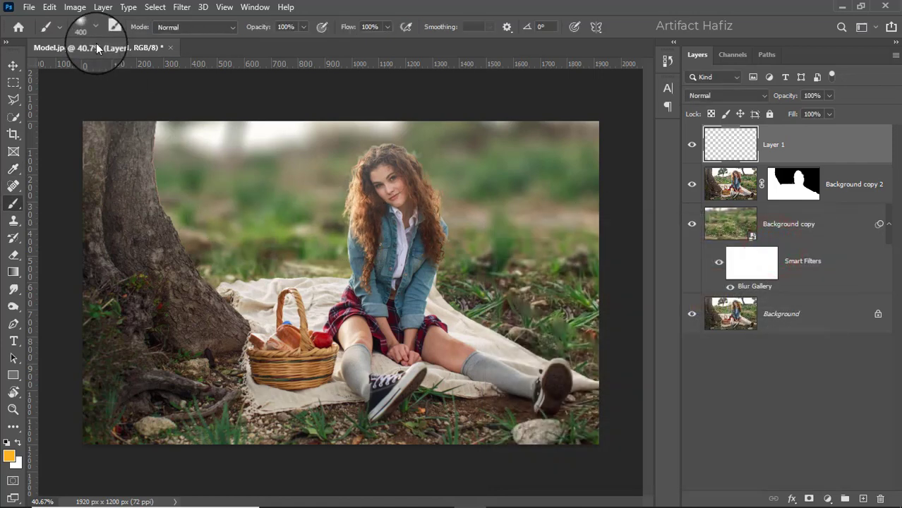
Paint one orange dab beside the model on the new layer with a Soft Round brush, size 600 and 0% hardness
{"action": "left_click", "coordinate": [94, 27]}
{"action": "left_click", "coordinate": [93, 199]}
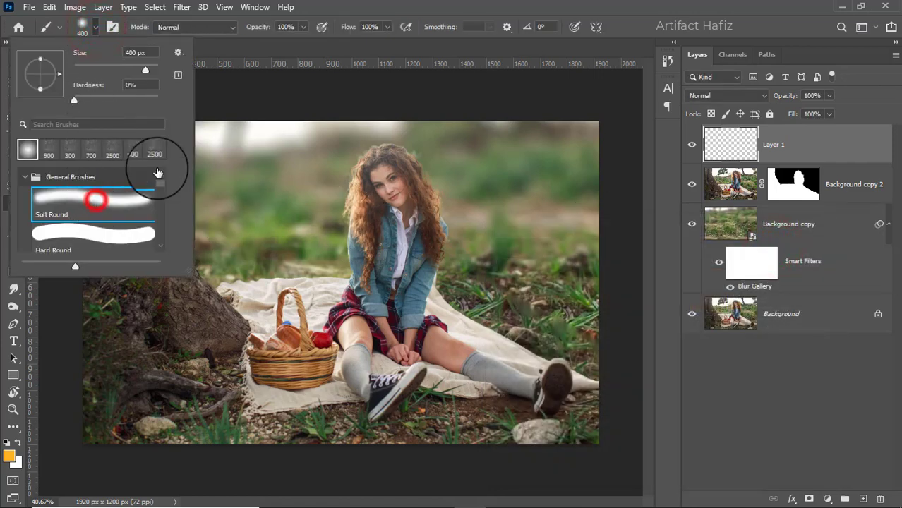
{"action": "left_click", "coordinate": [347, 8]}
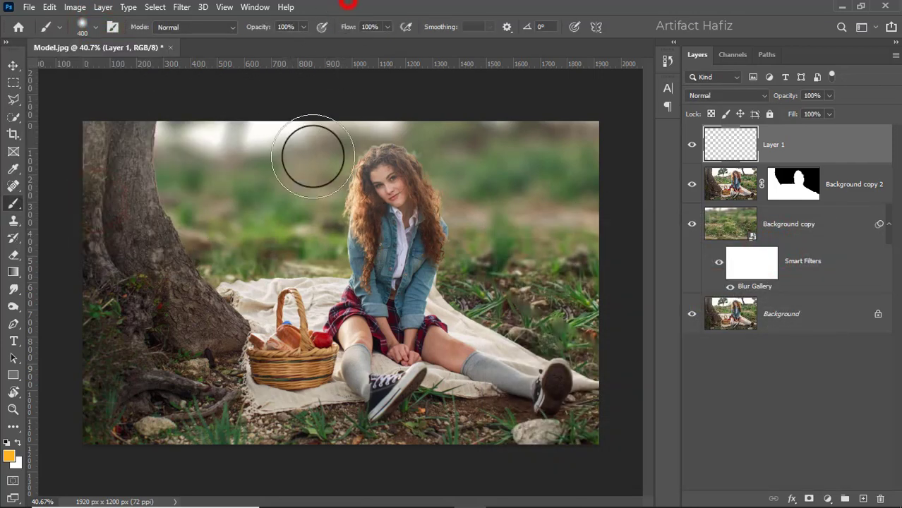
{"action": "key", "text": "bracketright"}
{"action": "key", "text": "bracketright"}
{"action": "left_click", "coordinate": [337, 279]}
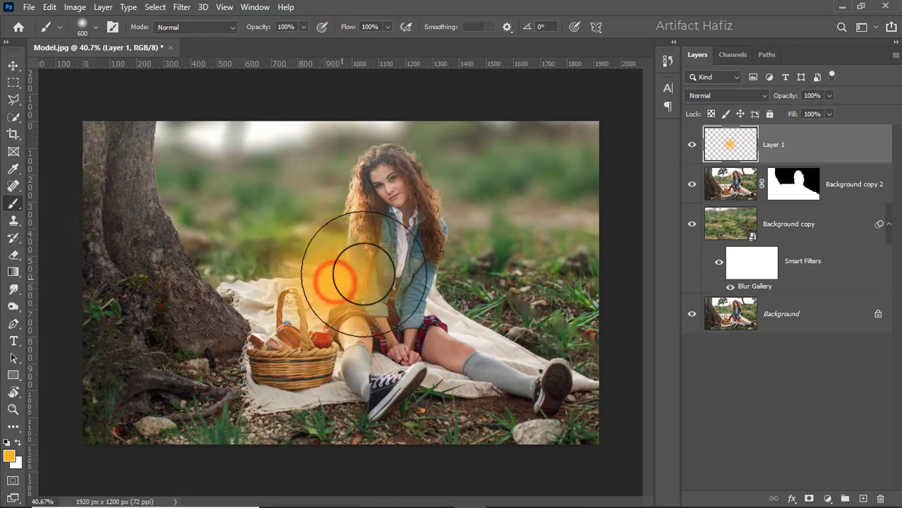
Set the blend mode of the orange dab's layer to Screen
{"action": "left_click", "coordinate": [12, 67]}
{"action": "left_click", "coordinate": [709, 95]}
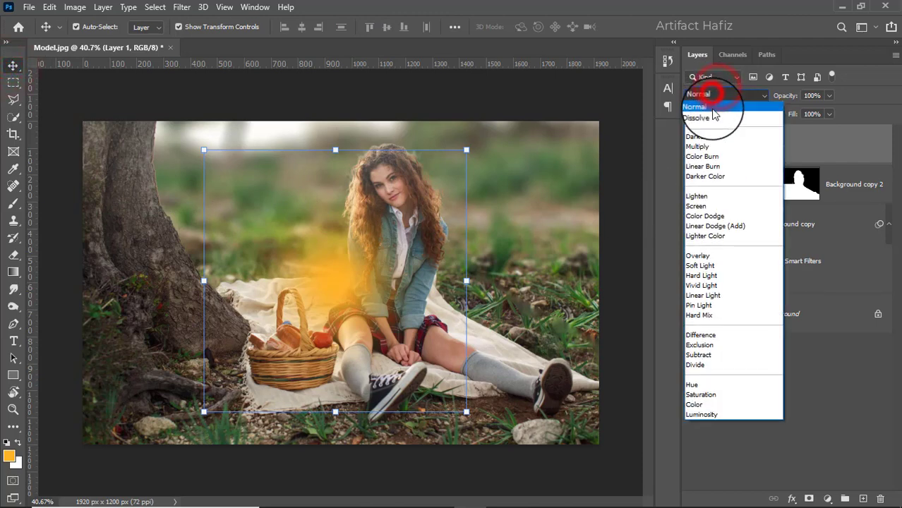
{"action": "left_click", "coordinate": [695, 205]}
Enlarge the orange glow to 202.70% and place it at the photo's upper edge between the trunk and the model
{"action": "left_click_drag", "start_coordinate": [315, 282], "coordinate": [245, 133]}
{"action": "left_click_drag", "start_coordinate": [398, 118], "coordinate": [653, 135]}
{"action": "left_click_drag", "start_coordinate": [542, 165], "coordinate": [415, 152]}
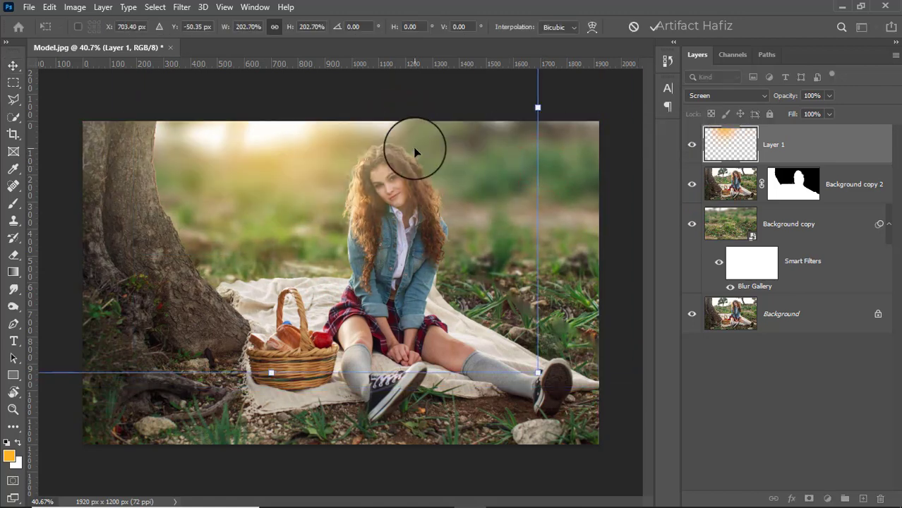
{"action": "scroll", "coordinate": [354, 177], "scroll_direction": "up", "scroll_amount": 3}
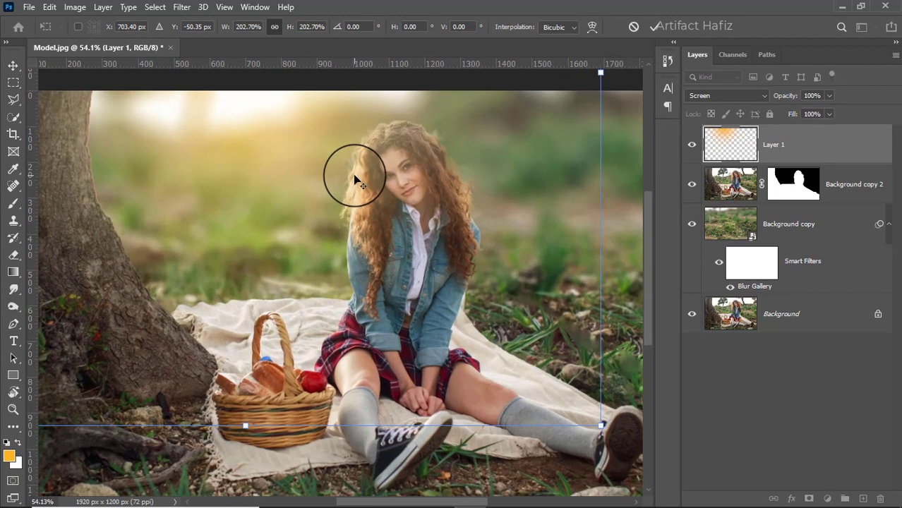
{"action": "scroll", "coordinate": [354, 178], "scroll_direction": "down", "scroll_amount": 3}
Compare the photo with and without the orange glow by toggling the visibility of Layer 1
{"action": "left_click", "coordinate": [693, 146]}
{"action": "left_click", "coordinate": [693, 146]}
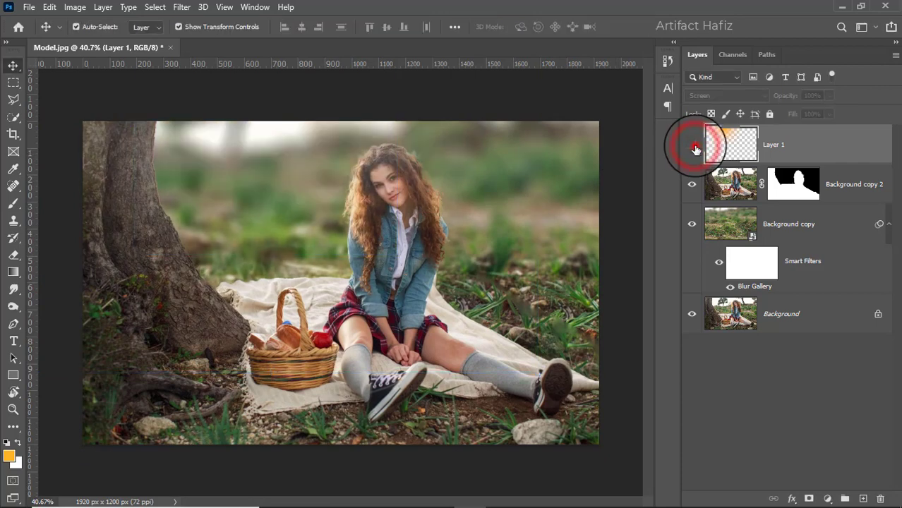
{"action": "left_click", "coordinate": [693, 146]}
{"action": "scroll", "coordinate": [409, 209], "scroll_direction": "down", "scroll_amount": 1}
{"action": "scroll", "coordinate": [330, 224], "scroll_direction": "up", "scroll_amount": 1}
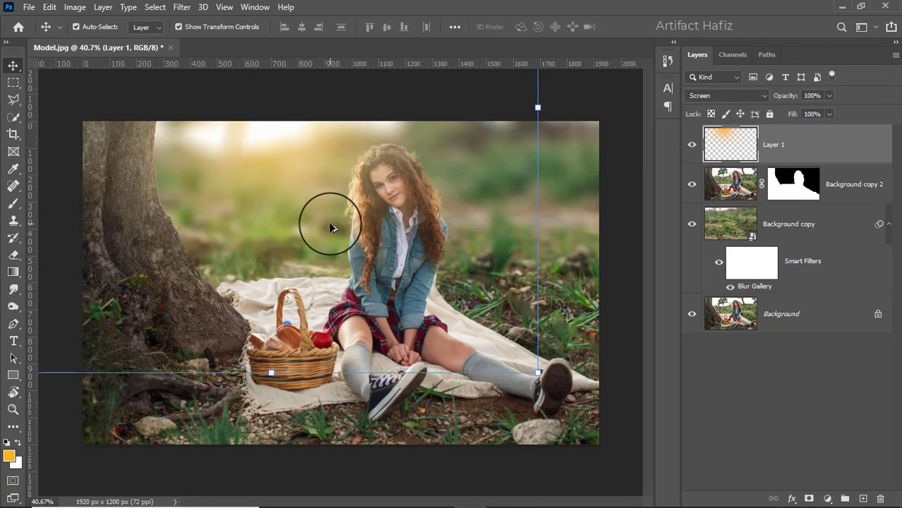
Stamp all visible layers into a new merged layer above Layer 1
{"action": "left_click", "coordinate": [812, 154]}
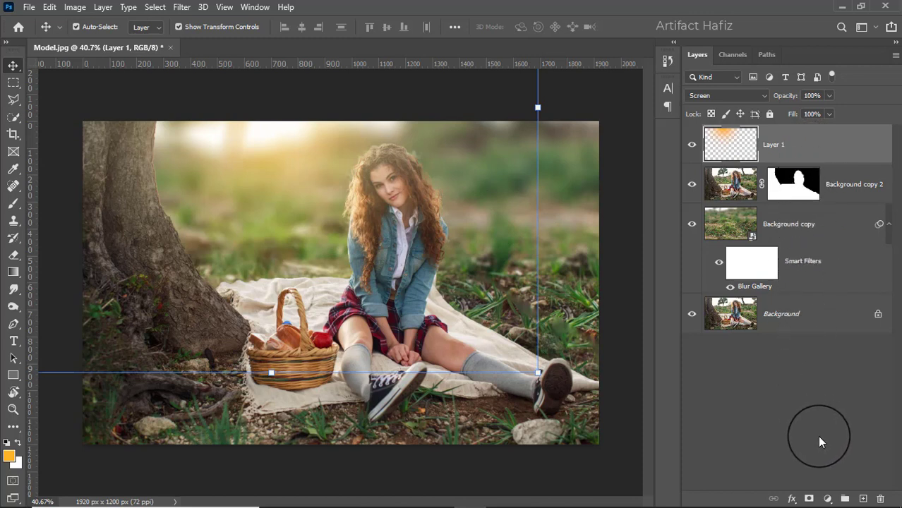
{"action": "left_click", "coordinate": [802, 141]}
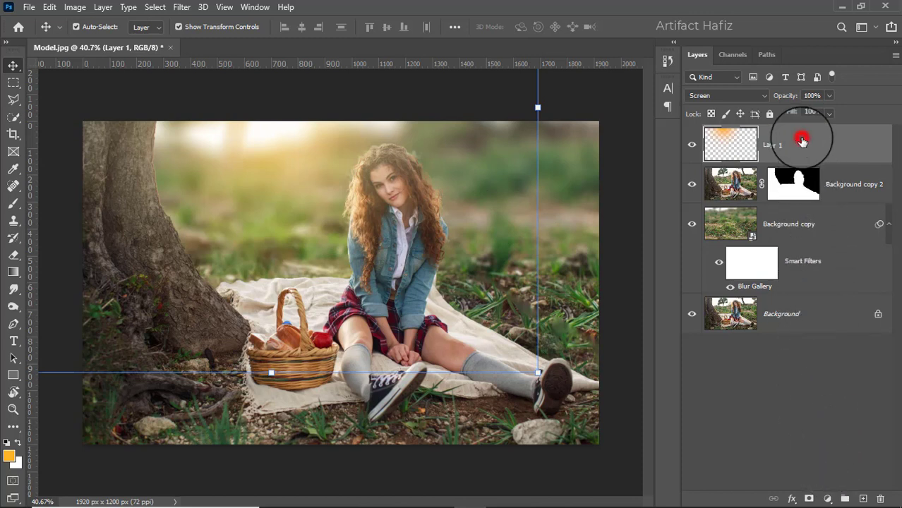
{"action": "key", "text": "ctrl+alt+shift+e"}
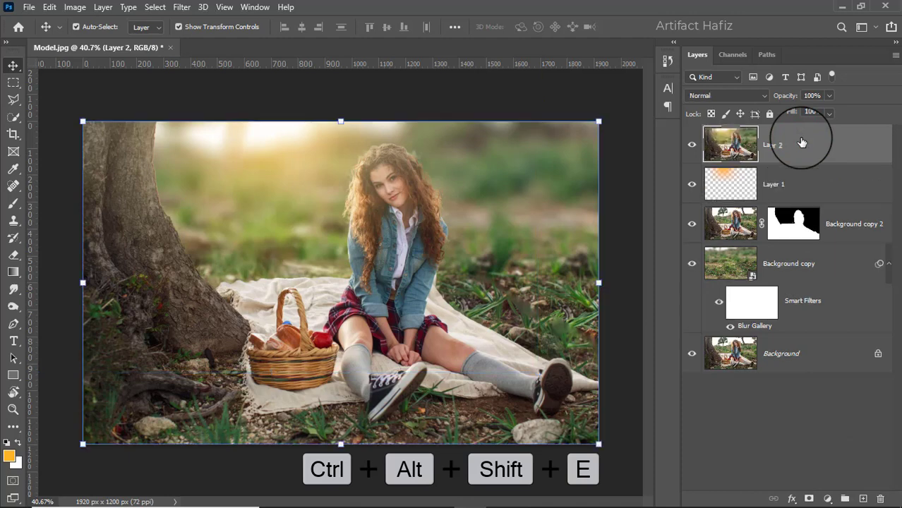
Convert Layer 2 for smart filters and open it in the Camera Raw Filter
{"action": "left_click", "coordinate": [181, 7]}
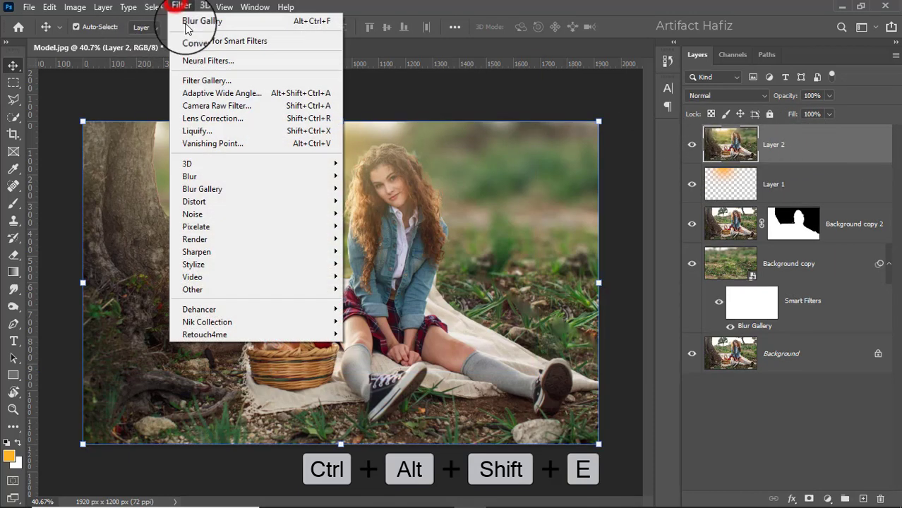
{"action": "left_click", "coordinate": [191, 41]}
{"action": "left_click", "coordinate": [181, 7]}
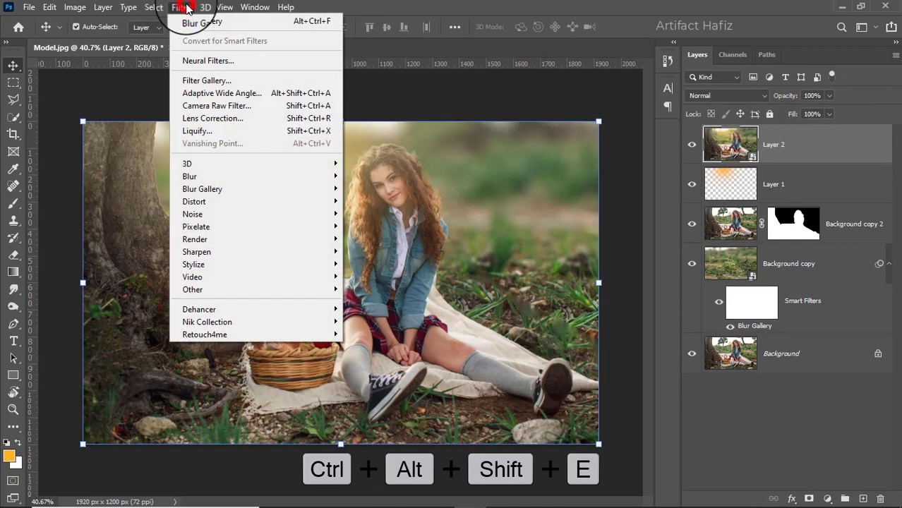
{"action": "left_click", "coordinate": [208, 105]}
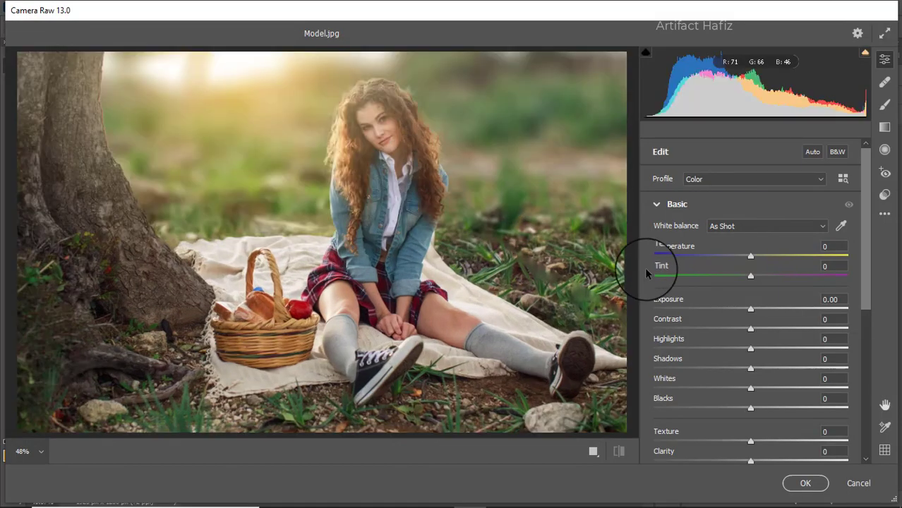
Set Temperature to +3, Tint to -3, Exposure to -0.15, Highlights to -7, Shadows to +1, Whites to +30 and Blacks to +6
{"action": "left_click_drag", "start_coordinate": [755, 260], "coordinate": [748, 276]}
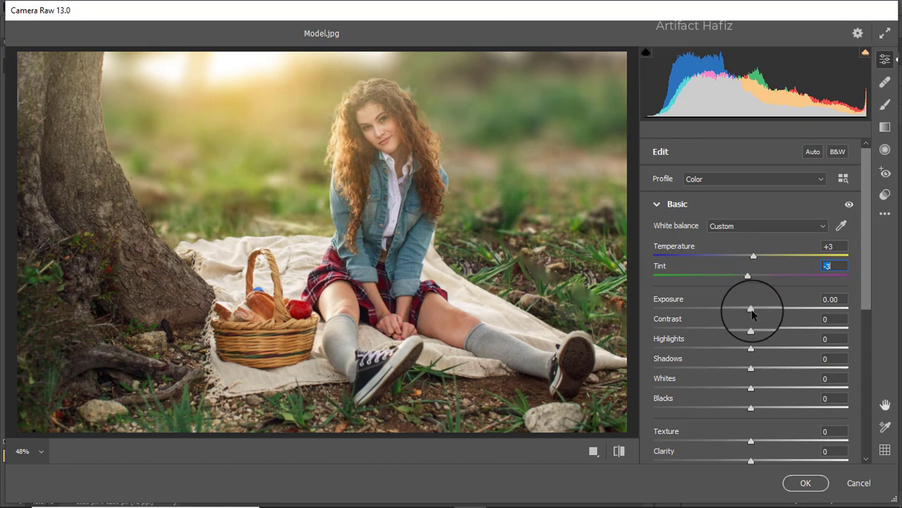
{"action": "left_click", "coordinate": [751, 310]}
{"action": "left_click_drag", "start_coordinate": [751, 313], "coordinate": [747, 308]}
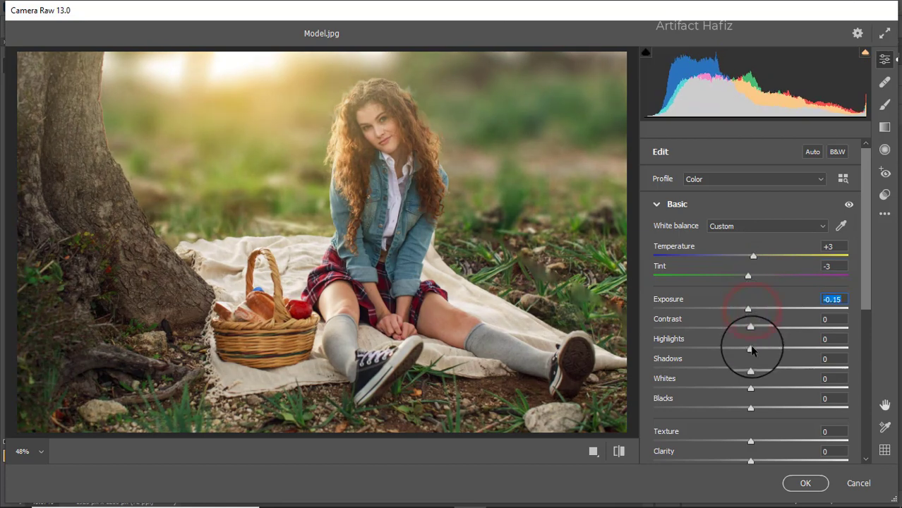
{"action": "mouse_move", "coordinate": [750, 349]}
{"action": "left_mouse_down"}
{"action": "mouse_move", "coordinate": [727, 351]}
{"action": "mouse_move", "coordinate": [789, 349]}
{"action": "mouse_move", "coordinate": [745, 354]}
{"action": "left_mouse_up"}
{"action": "left_click_drag", "start_coordinate": [750, 388], "coordinate": [757, 409]}
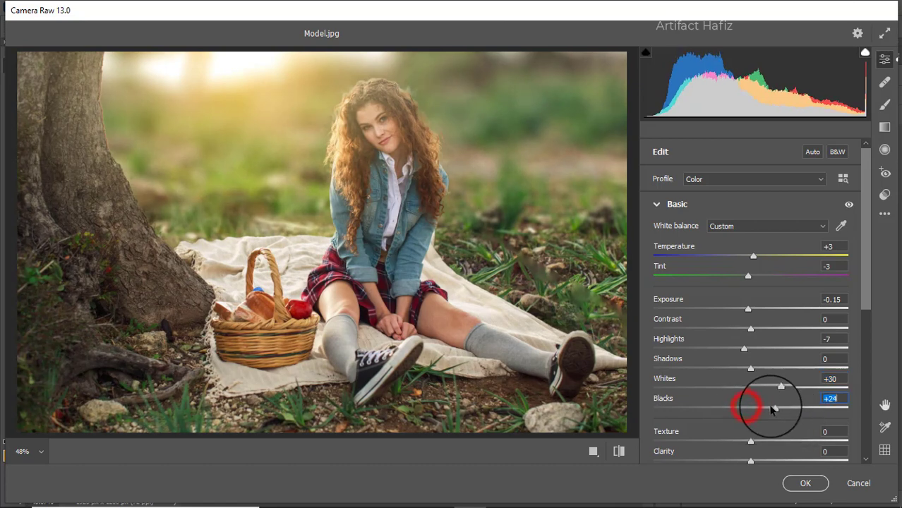
{"action": "left_click_drag", "start_coordinate": [750, 368], "coordinate": [754, 393]}
Set Texture to +2, Clarity to +3, Dehaze to +3, Vibrance to +34 and Saturation to -10
{"action": "scroll", "coordinate": [752, 374], "scroll_direction": "down", "scroll_amount": 3}
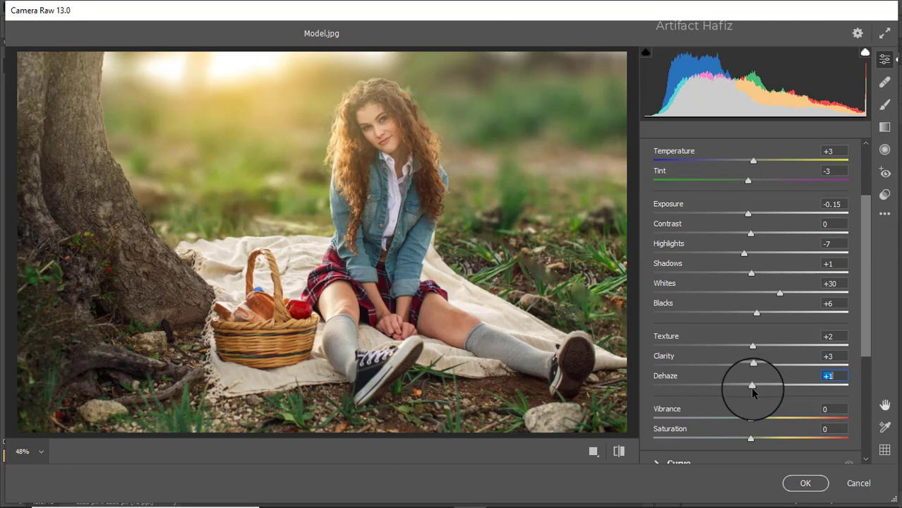
{"action": "left_click_drag", "start_coordinate": [752, 388], "coordinate": [750, 387]}
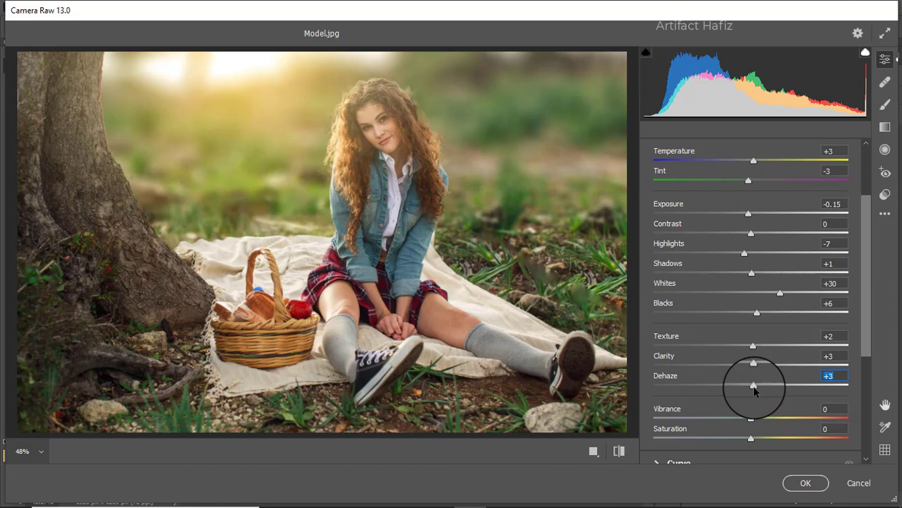
{"action": "left_click_drag", "start_coordinate": [750, 418], "coordinate": [786, 420]}
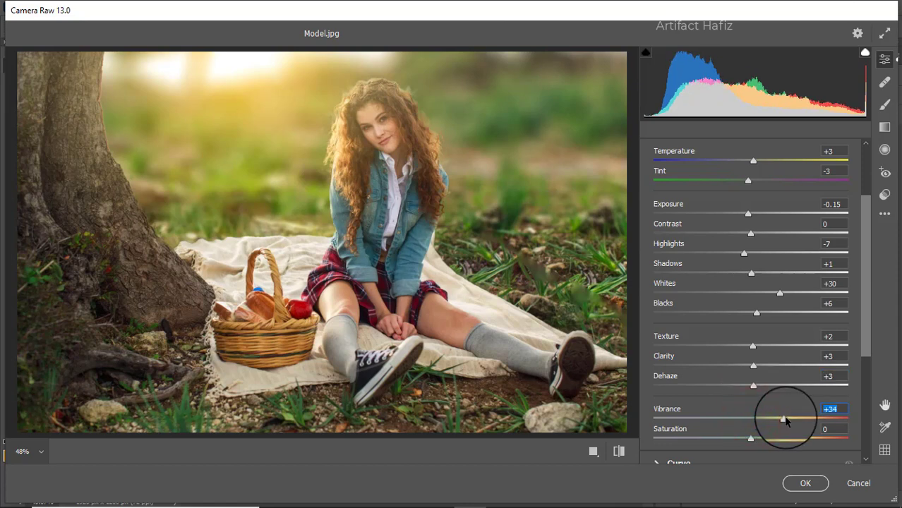
{"action": "scroll", "coordinate": [750, 441], "scroll_direction": "down", "scroll_amount": 3}
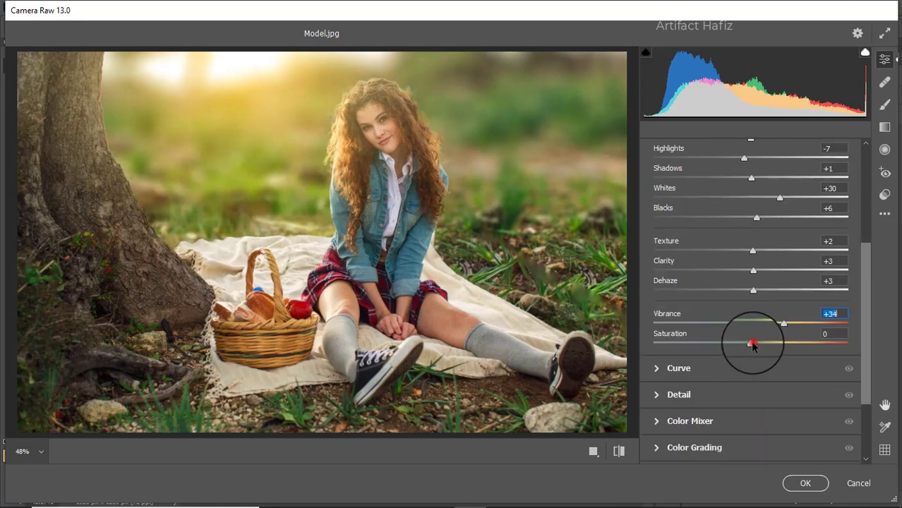
{"action": "left_click_drag", "start_coordinate": [752, 345], "coordinate": [741, 344]}
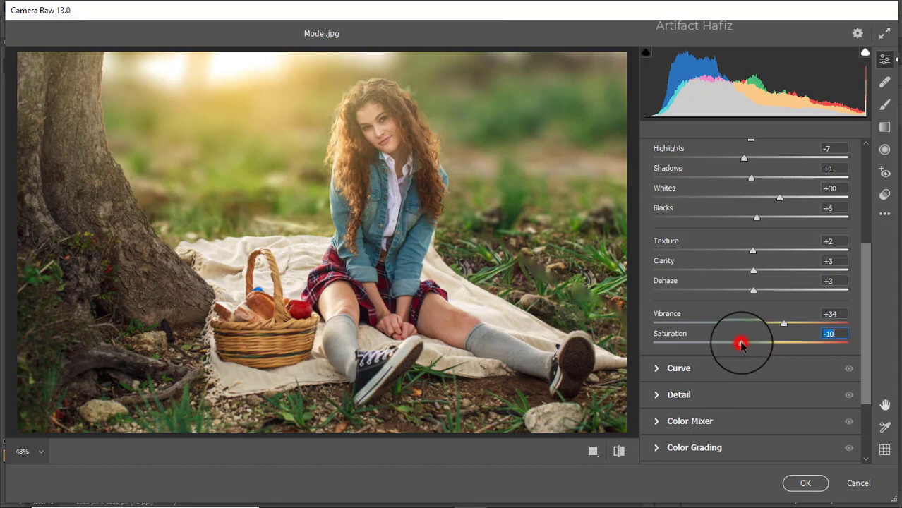
Add a shadow point and a highlight point to the main point curve, and raise the blue curve's black point to output 9
{"action": "left_click", "coordinate": [727, 369]}
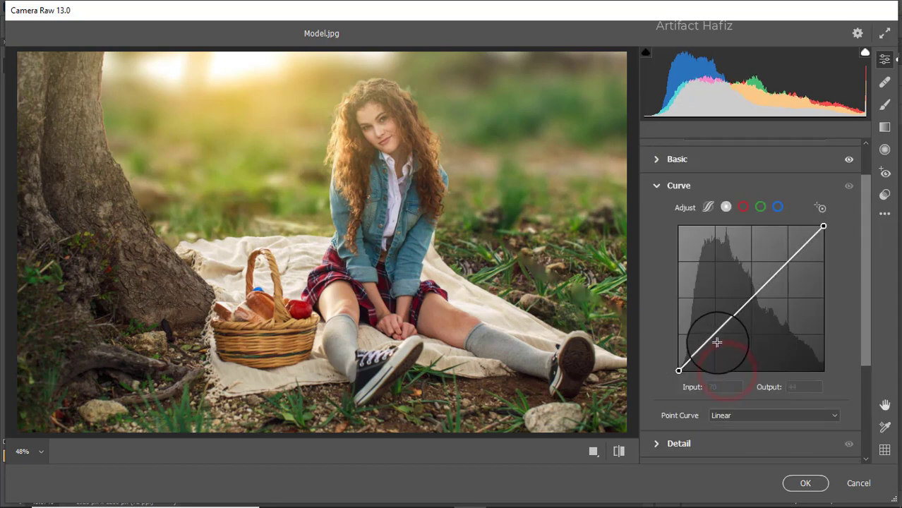
{"action": "left_click", "coordinate": [715, 339]}
{"action": "left_click", "coordinate": [788, 262]}
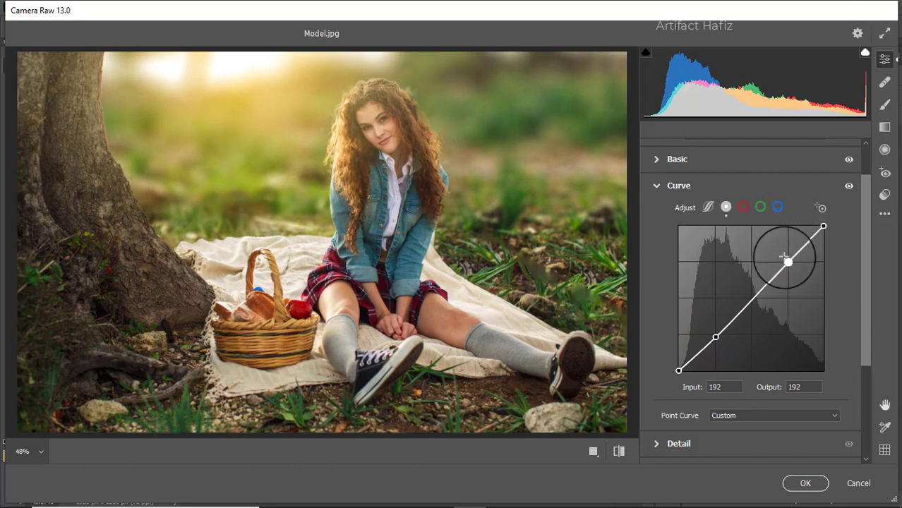
{"action": "left_click_drag", "start_coordinate": [787, 261], "coordinate": [787, 260]}
{"action": "left_click", "coordinate": [777, 207]}
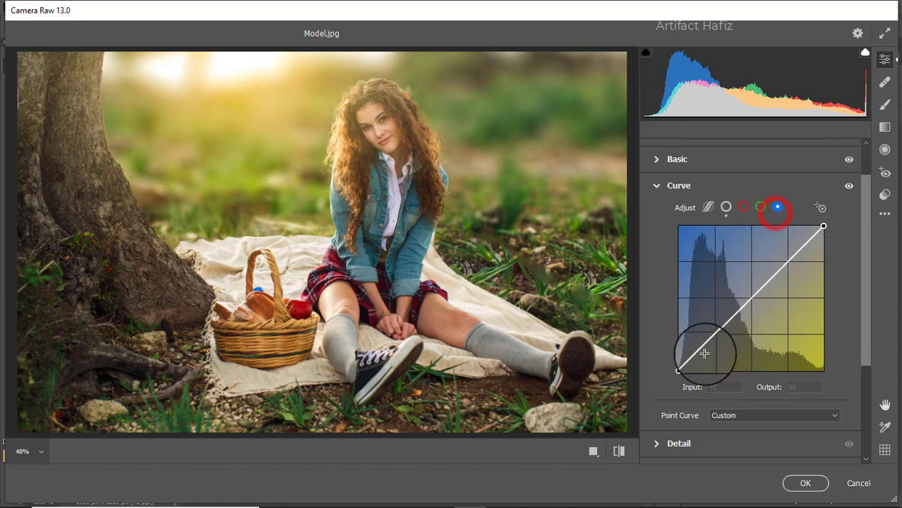
{"action": "left_click_drag", "start_coordinate": [678, 370], "coordinate": [679, 367]}
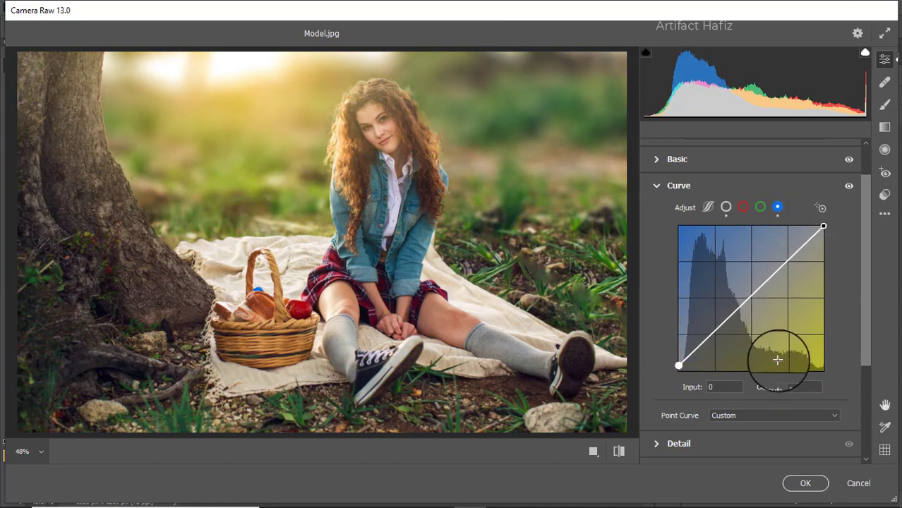
Set Sharpening to 9, Noise Reduction to 3 and Color Noise Reduction to 16
{"action": "scroll", "coordinate": [776, 360], "scroll_direction": "down", "scroll_amount": 3}
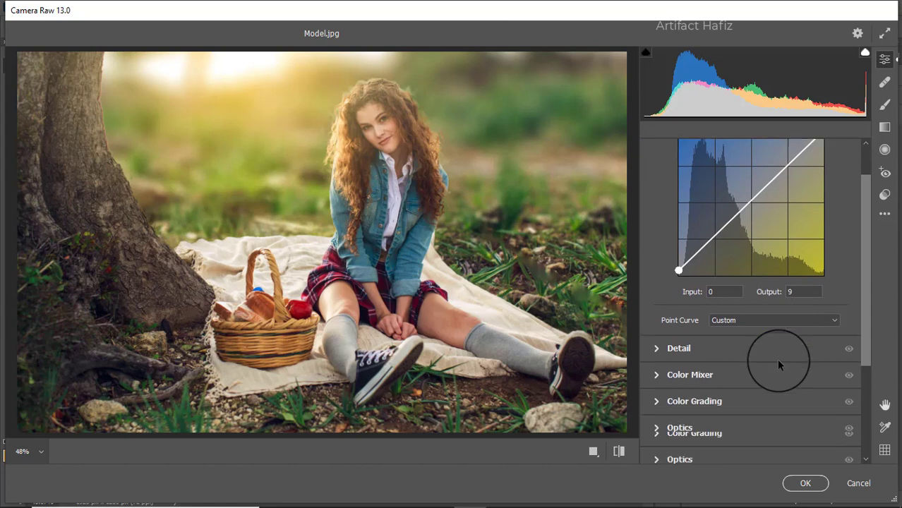
{"action": "left_click", "coordinate": [702, 346]}
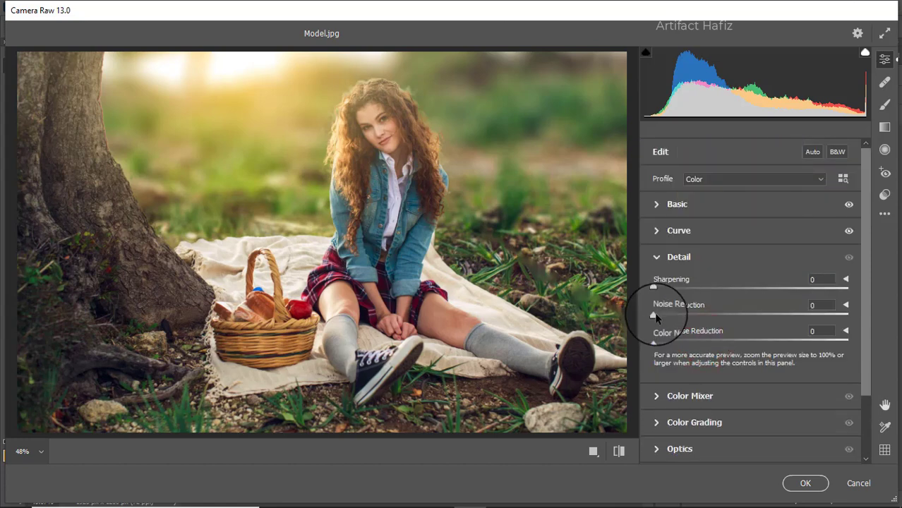
{"action": "left_click_drag", "start_coordinate": [653, 288], "coordinate": [683, 341]}
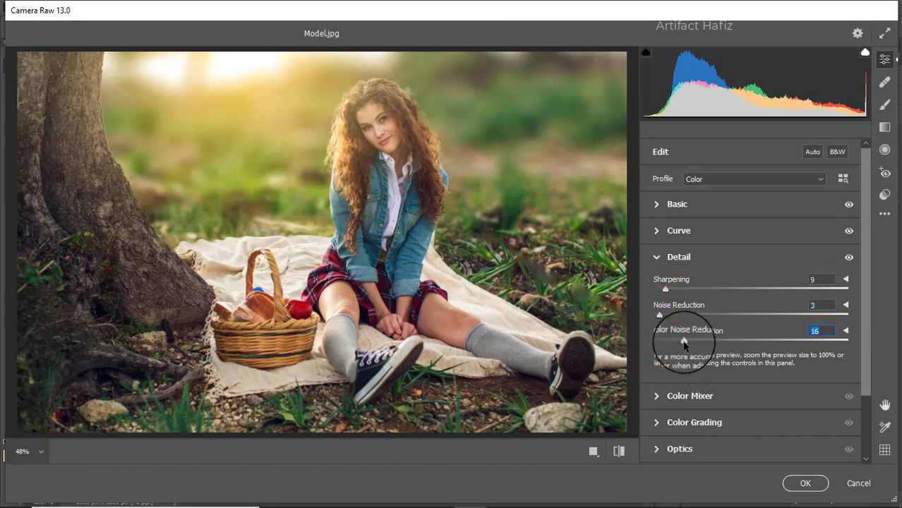
Adjust the Color Mixer saturation to Reds +3, Yellows +2, Greens -76, Aquas -26 and Blues +10
{"action": "left_click", "coordinate": [669, 398]}
{"action": "left_click", "coordinate": [695, 236]}
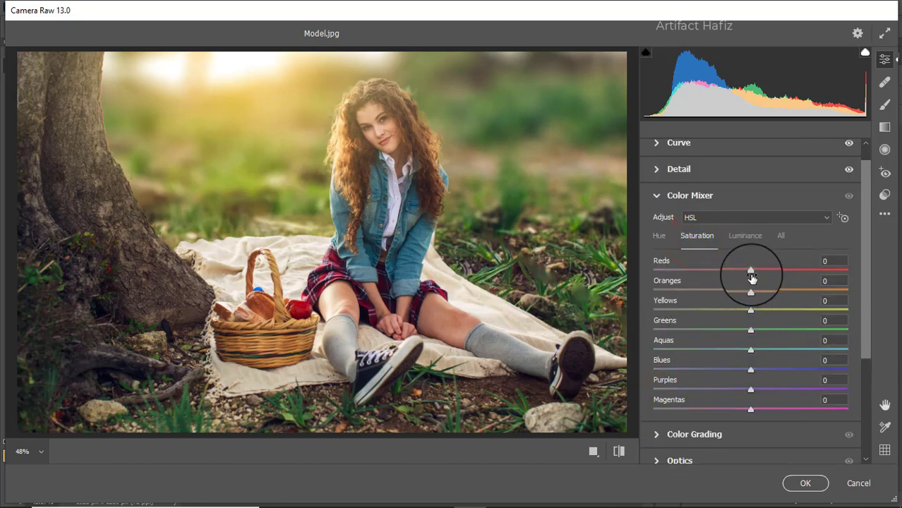
{"action": "left_click_drag", "start_coordinate": [749, 271], "coordinate": [798, 273]}
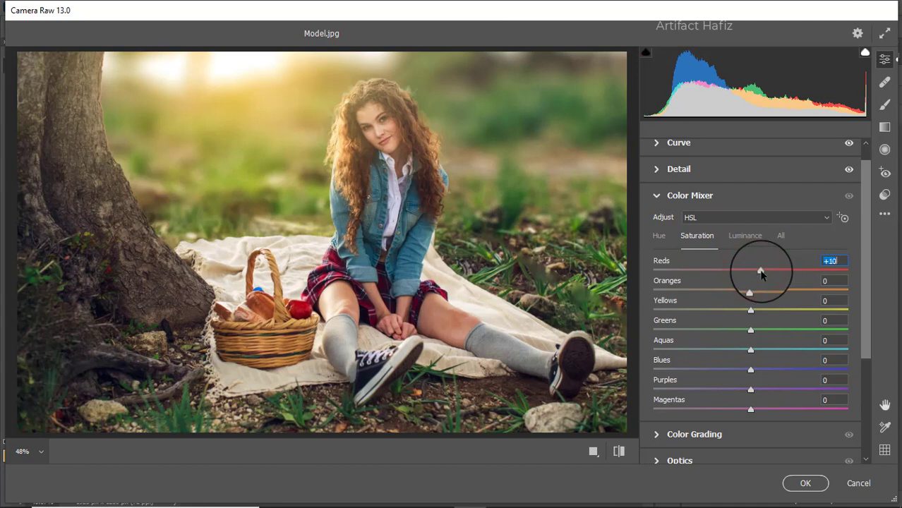
{"action": "left_click_drag", "start_coordinate": [750, 312], "coordinate": [677, 333]}
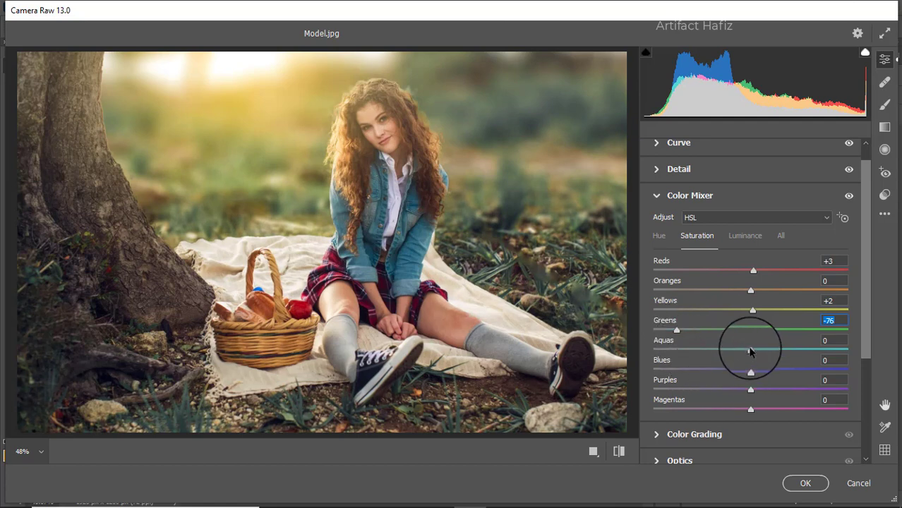
{"action": "left_click_drag", "start_coordinate": [754, 350], "coordinate": [700, 383]}
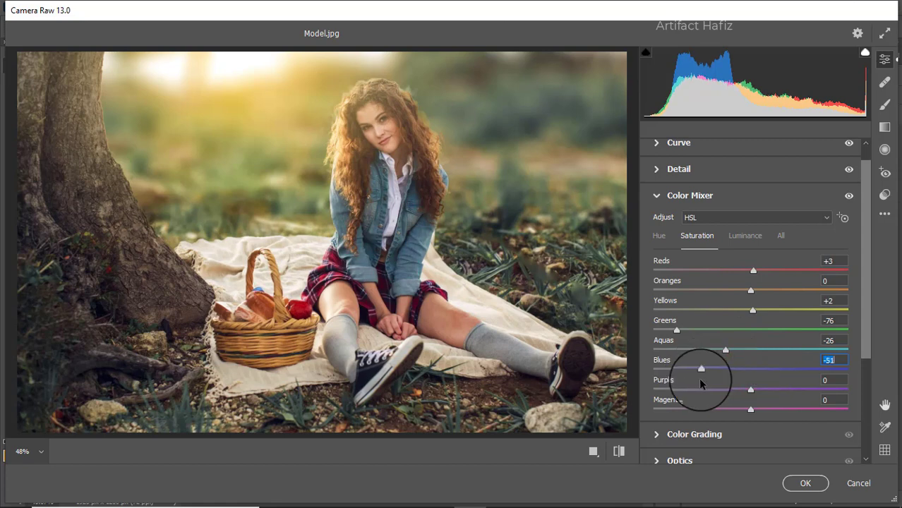
{"action": "left_click_drag", "start_coordinate": [803, 372], "coordinate": [761, 373]}
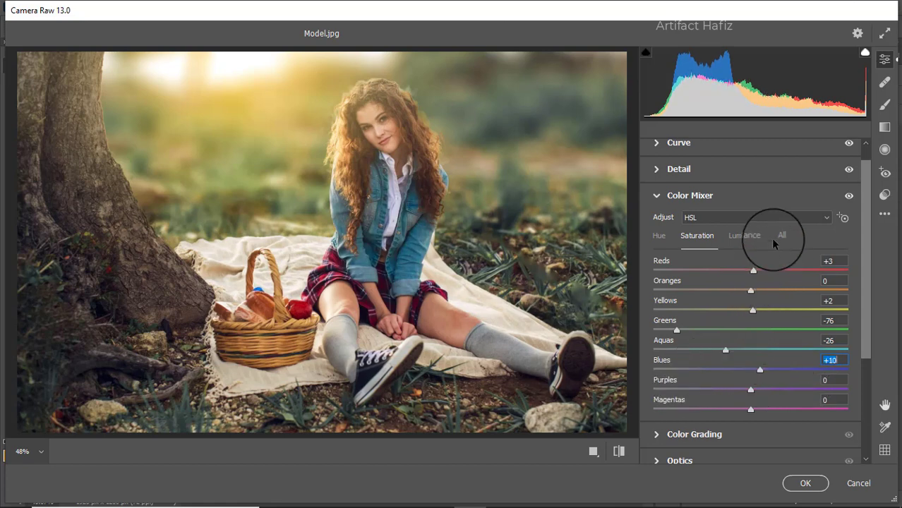
Set Color Mixer luminance to Oranges +3 and Blues -22 with Aquas lowered, and hue to Aquas -32 and Blues -21
{"action": "left_click", "coordinate": [747, 237]}
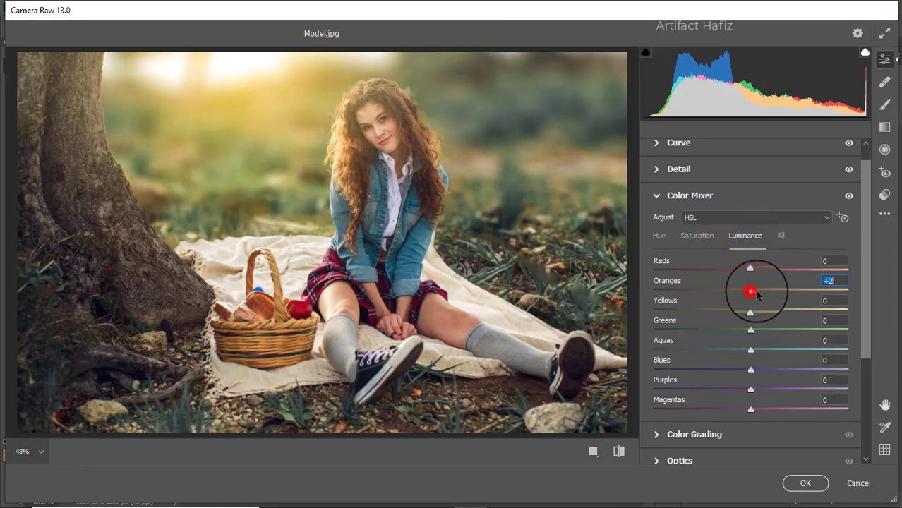
{"action": "mouse_move", "coordinate": [756, 295]}
{"action": "left_mouse_down"}
{"action": "mouse_move", "coordinate": [784, 291]}
{"action": "mouse_move", "coordinate": [752, 295]}
{"action": "left_mouse_up"}
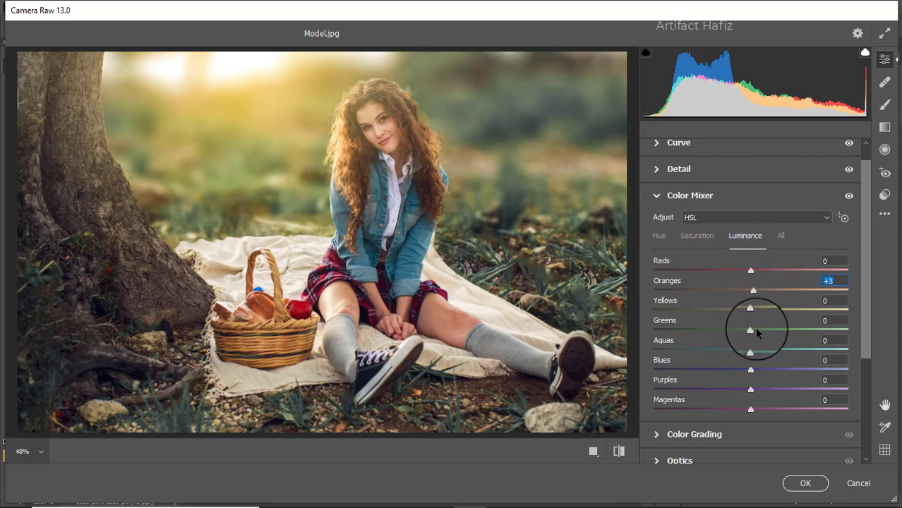
{"action": "left_click_drag", "start_coordinate": [750, 372], "coordinate": [724, 351]}
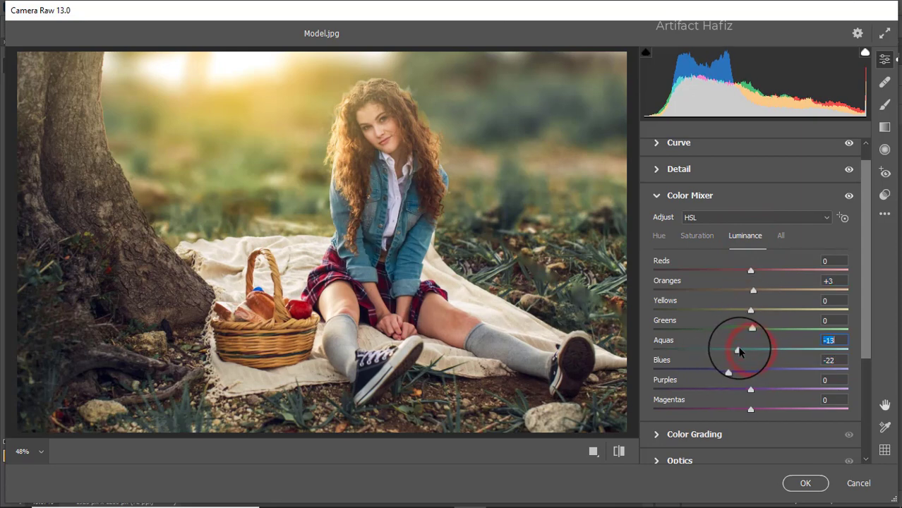
{"action": "left_click", "coordinate": [660, 235]}
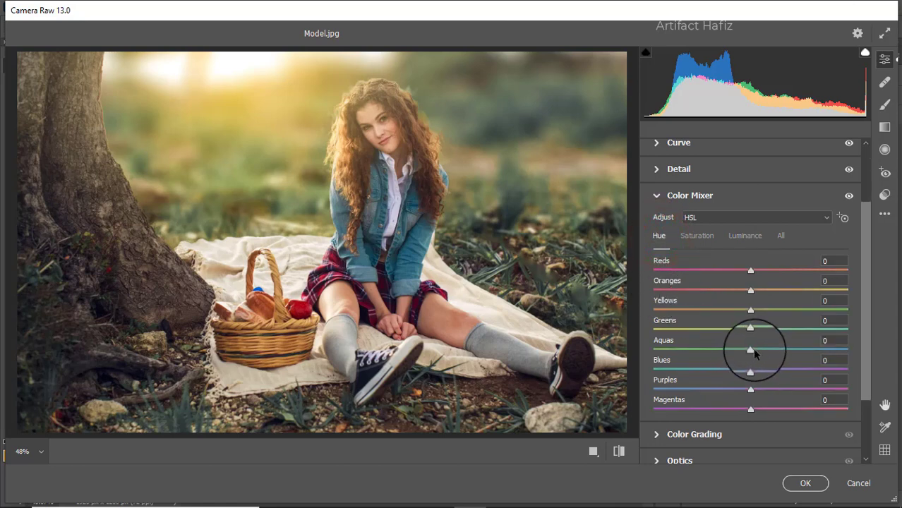
{"action": "left_click_drag", "start_coordinate": [749, 350], "coordinate": [728, 374]}
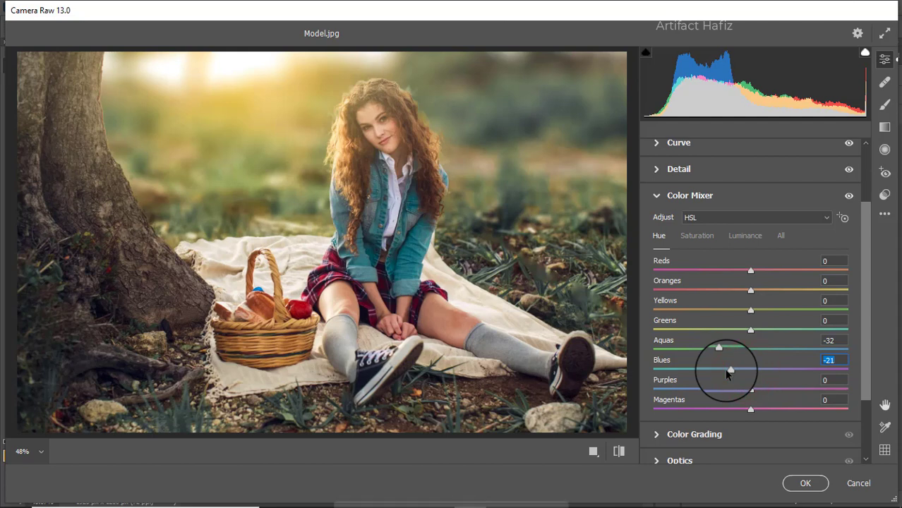
Color grade the shadows slightly cyan-blue, the highlights to hue 69 with saturation 15, and the midtones to hue 31 with saturation 9
{"action": "scroll", "coordinate": [727, 364], "scroll_direction": "down", "scroll_amount": 2}
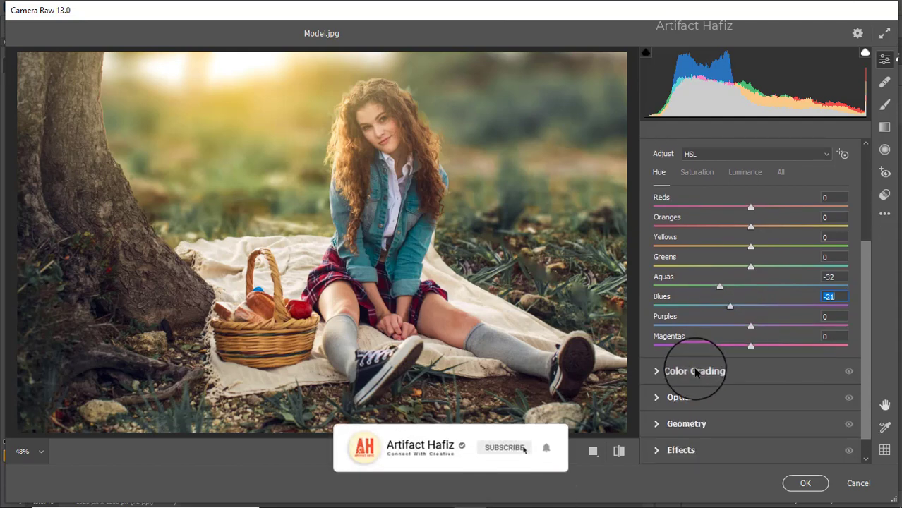
{"action": "left_click", "coordinate": [695, 371]}
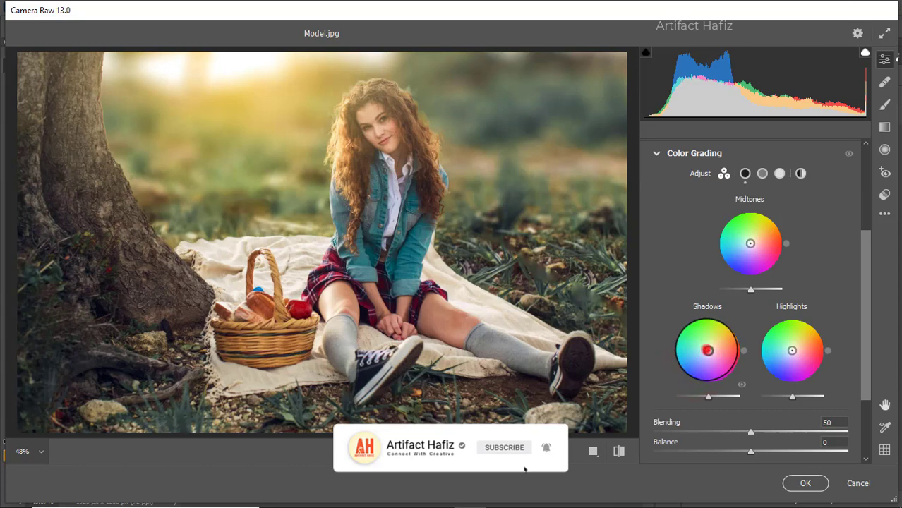
{"action": "left_click_drag", "start_coordinate": [707, 351], "coordinate": [628, 372]}
{"action": "left_click_drag", "start_coordinate": [791, 351], "coordinate": [792, 346]}
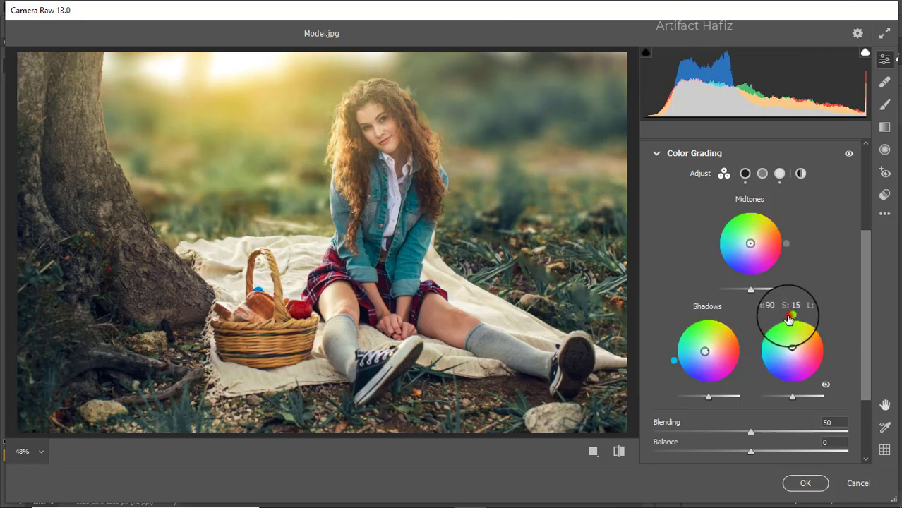
{"action": "left_click_drag", "start_coordinate": [790, 315], "coordinate": [823, 278]}
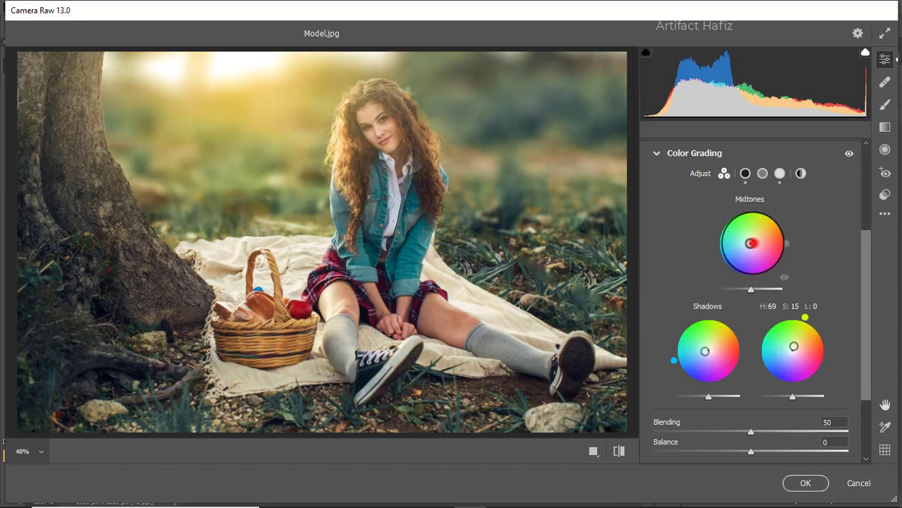
{"action": "mouse_move", "coordinate": [750, 244]}
{"action": "left_mouse_down"}
{"action": "mouse_move", "coordinate": [779, 208]}
{"action": "mouse_move", "coordinate": [680, 245]}
{"action": "mouse_move", "coordinate": [812, 210]}
{"action": "mouse_move", "coordinate": [830, 240]}
{"action": "mouse_move", "coordinate": [806, 216]}
{"action": "left_mouse_up"}
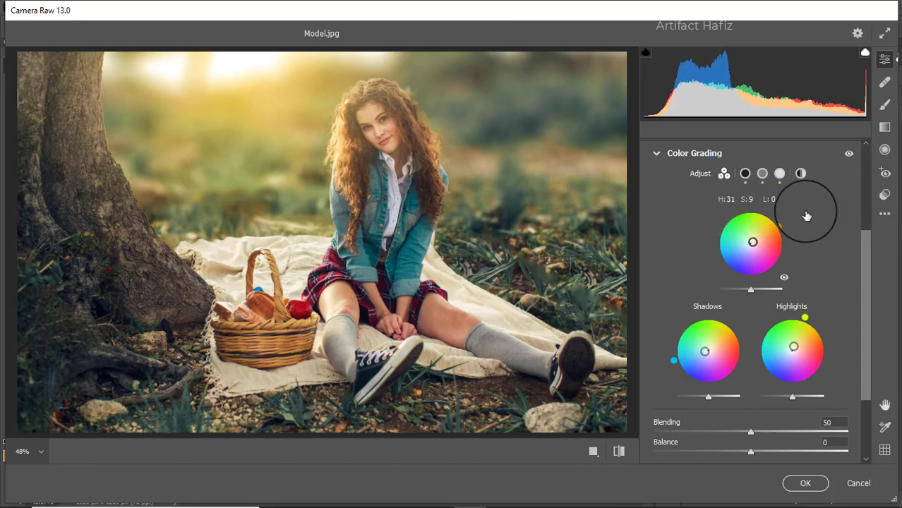
Set the Effects vignetting to -3 to darken the photo's corners slightly
{"action": "scroll", "coordinate": [776, 244], "scroll_direction": "down", "scroll_amount": 3}
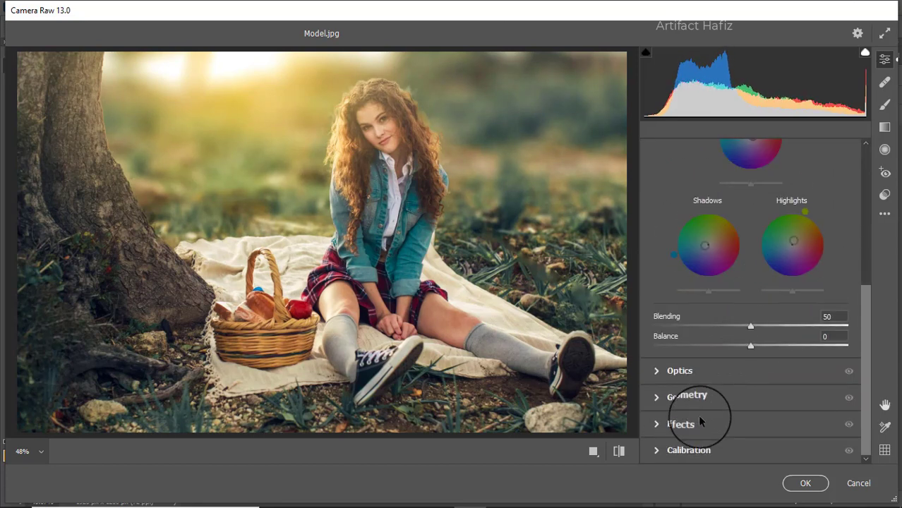
{"action": "left_click", "coordinate": [681, 423]}
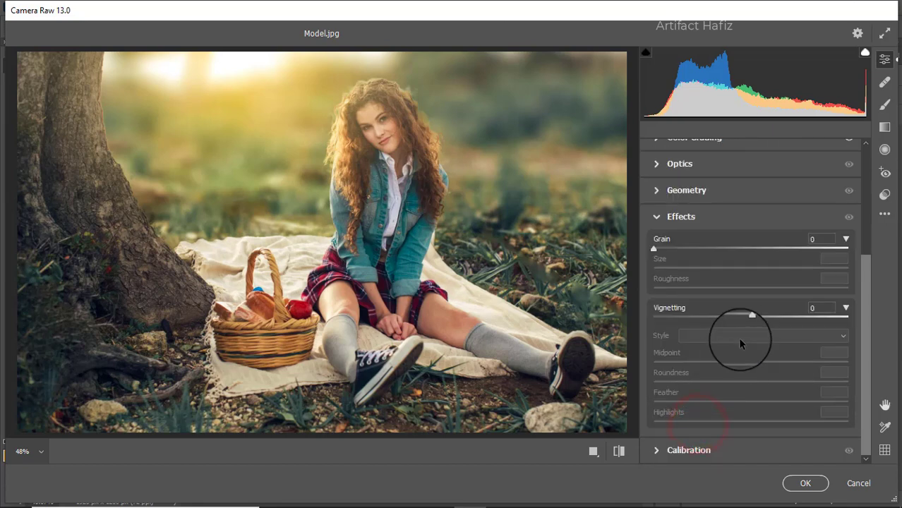
{"action": "left_click_drag", "start_coordinate": [750, 318], "coordinate": [747, 316]}
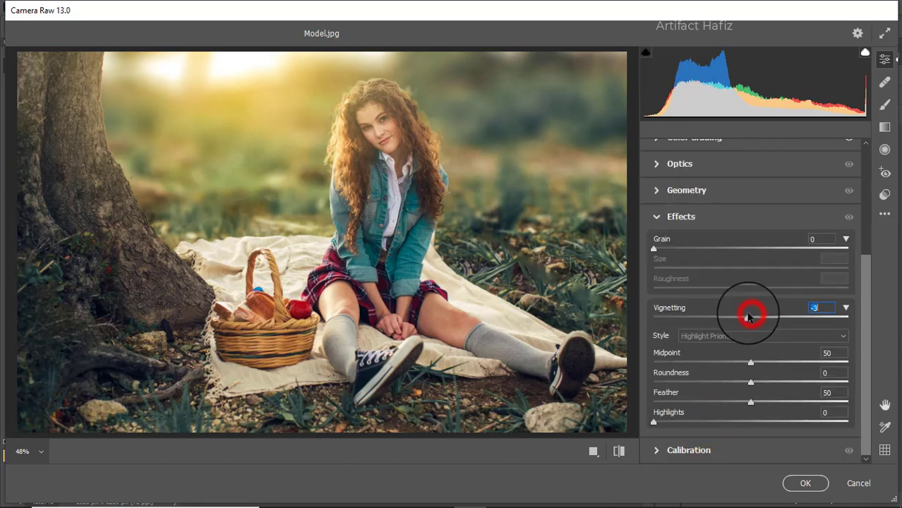
Calibrate the primaries' saturation to Green +24, Red -38 and Blue -18
{"action": "left_click", "coordinate": [714, 450]}
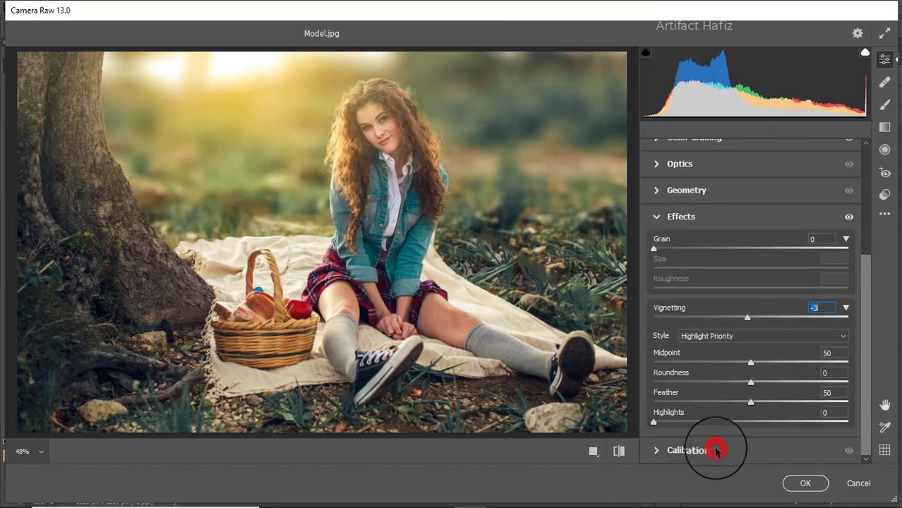
{"action": "left_click_drag", "start_coordinate": [749, 392], "coordinate": [774, 392]}
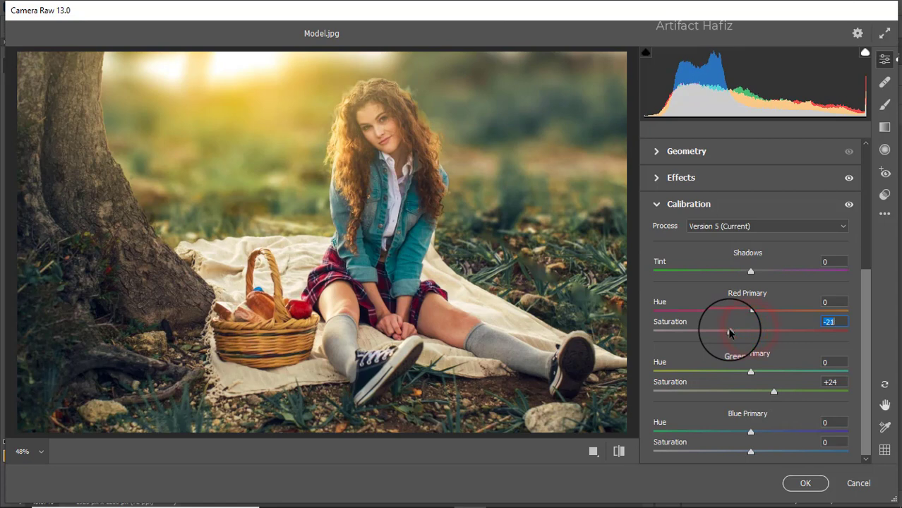
{"action": "left_click_drag", "start_coordinate": [729, 333], "coordinate": [714, 334]}
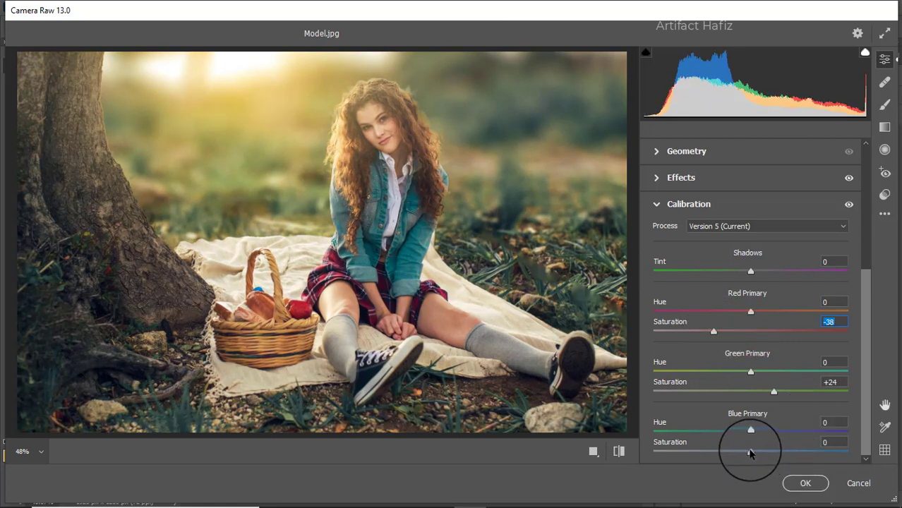
{"action": "left_click_drag", "start_coordinate": [750, 452], "coordinate": [732, 455]}
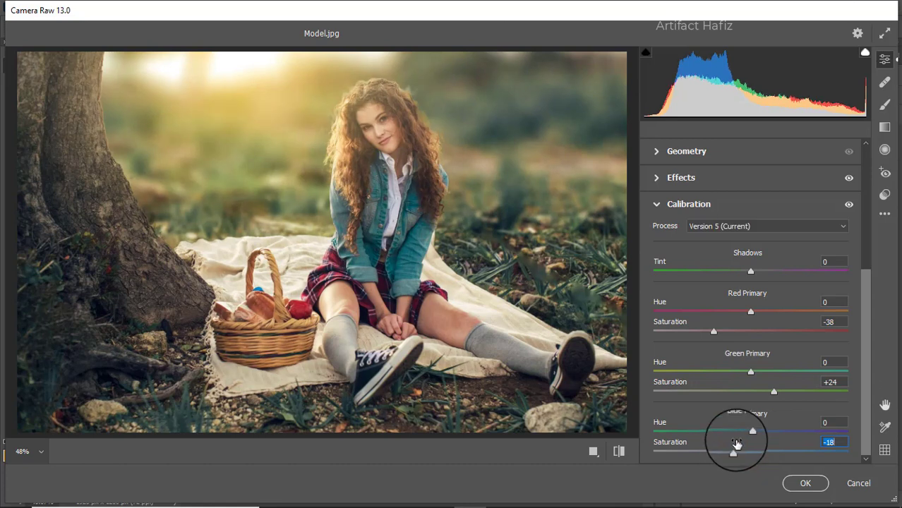
Add a graduated filter from the photo's lower edge up to the model's waist and set its Exposure to -1.00
{"action": "left_click", "coordinate": [884, 130]}
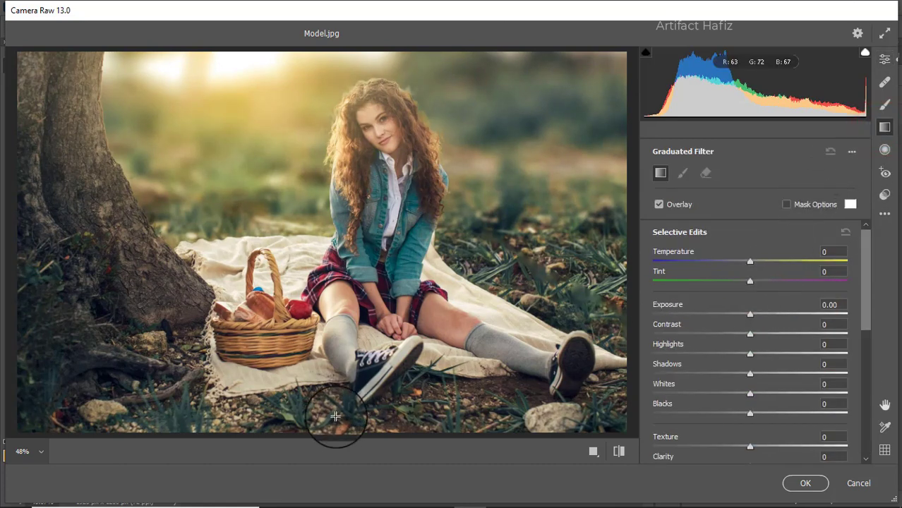
{"action": "mouse_move", "coordinate": [336, 426]}
{"action": "left_mouse_down"}
{"action": "mouse_move", "coordinate": [337, 248]}
{"action": "mouse_move", "coordinate": [337, 256]}
{"action": "left_mouse_up"}
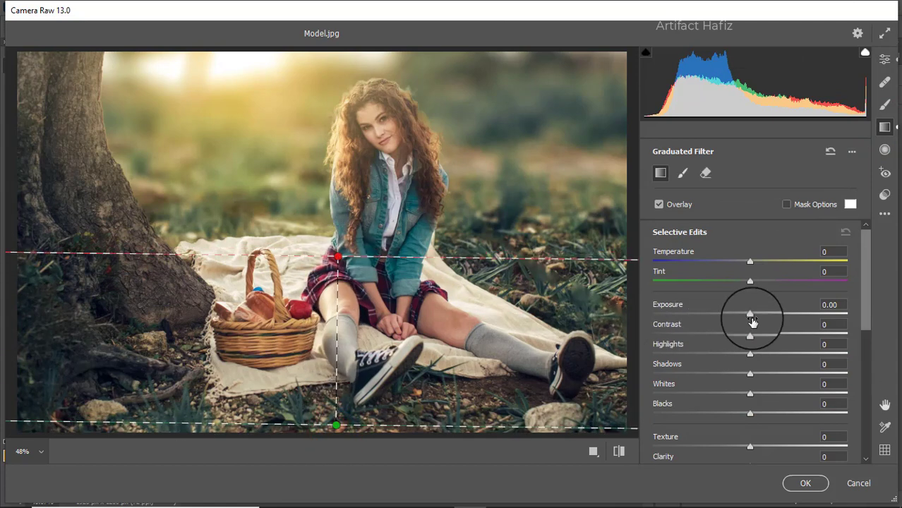
{"action": "left_click_drag", "start_coordinate": [750, 314], "coordinate": [726, 314]}
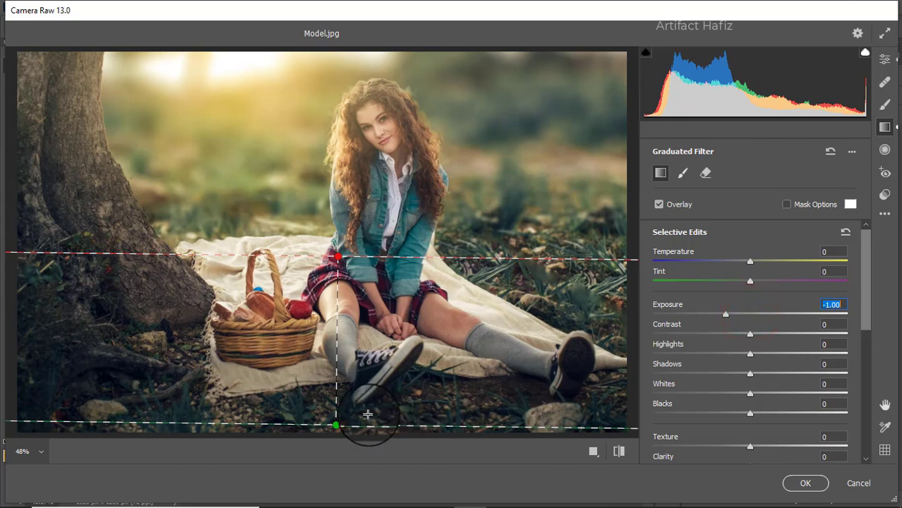
Extend the graduated filter from the lower edge up to the model's chest, tilt it slightly, and set its Exposure to -1.20
{"action": "mouse_move", "coordinate": [338, 425]}
{"action": "left_mouse_down"}
{"action": "mouse_move", "coordinate": [332, 467]}
{"action": "mouse_move", "coordinate": [330, 416]}
{"action": "mouse_move", "coordinate": [334, 430]}
{"action": "left_mouse_up"}
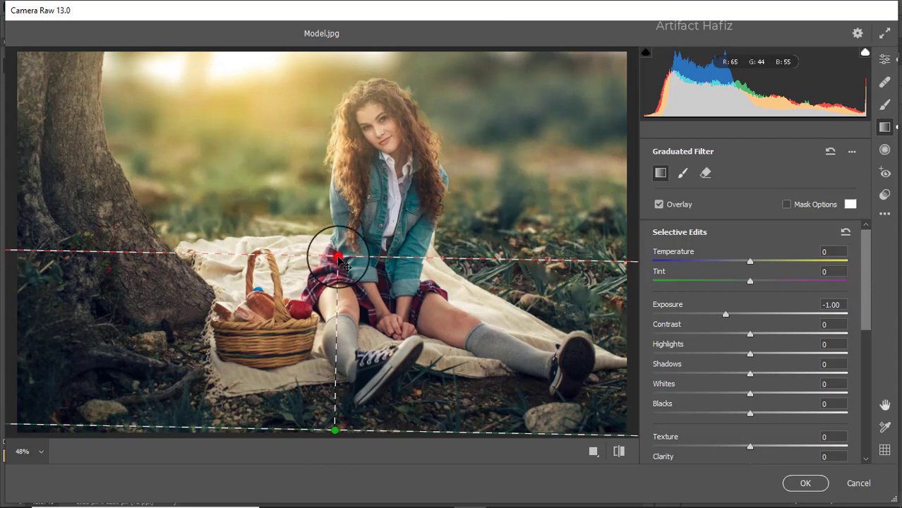
{"action": "left_click_drag", "start_coordinate": [337, 257], "coordinate": [339, 207]}
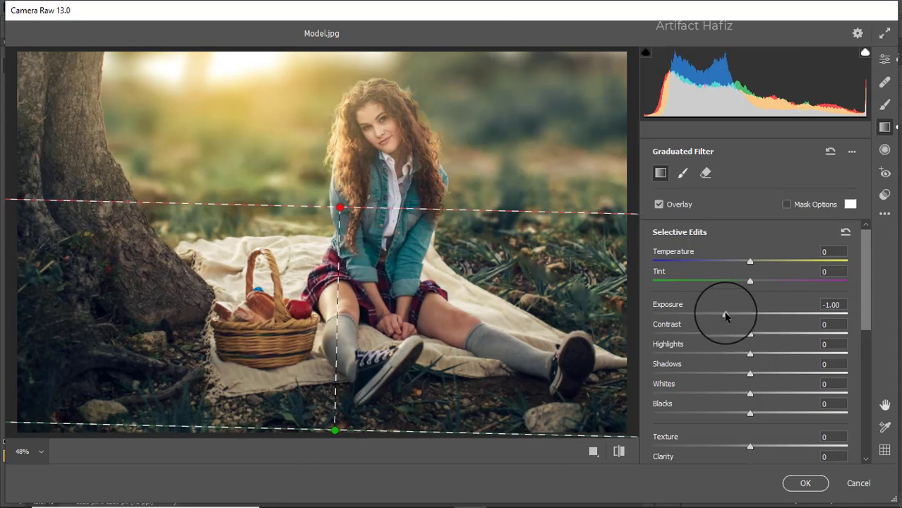
{"action": "mouse_move", "coordinate": [726, 316]}
{"action": "left_mouse_down"}
{"action": "mouse_move", "coordinate": [710, 317]}
{"action": "mouse_move", "coordinate": [719, 312]}
{"action": "left_mouse_up"}
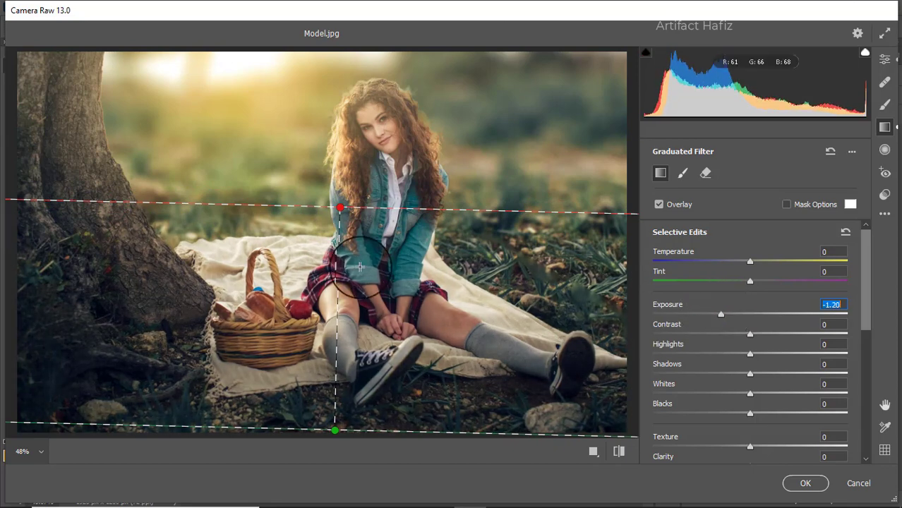
{"action": "left_click_drag", "start_coordinate": [350, 218], "coordinate": [339, 219]}
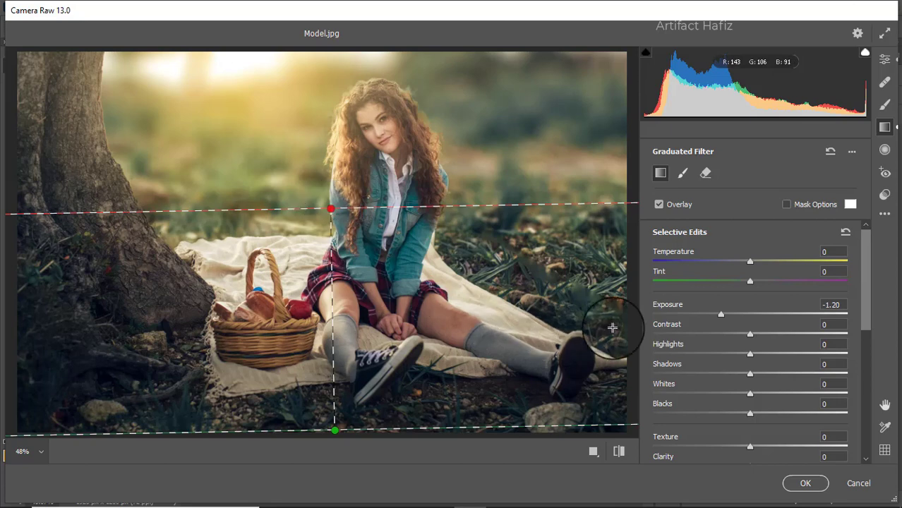
Compare the before and after versions side by side, return to the main edit settings, and apply the Camera Raw Filter
{"action": "left_click", "coordinate": [594, 453]}
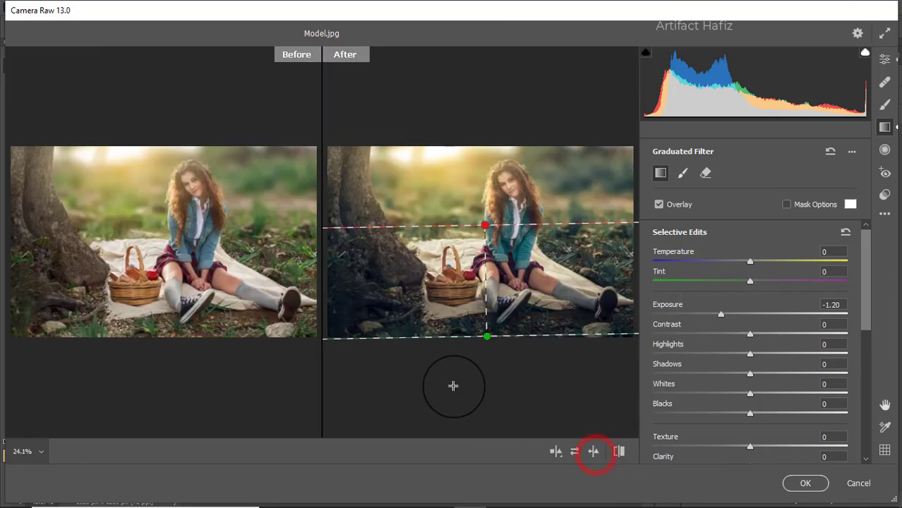
{"action": "left_click", "coordinate": [884, 59]}
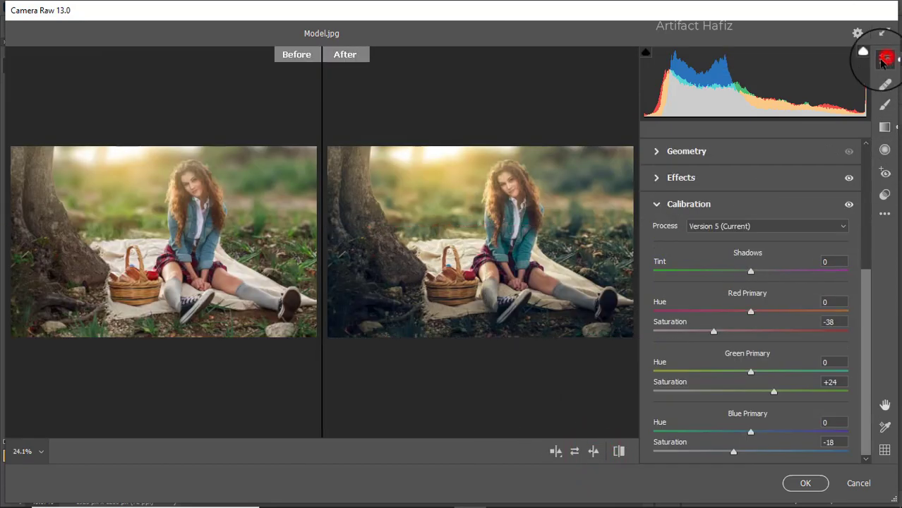
{"action": "left_click", "coordinate": [804, 484]}
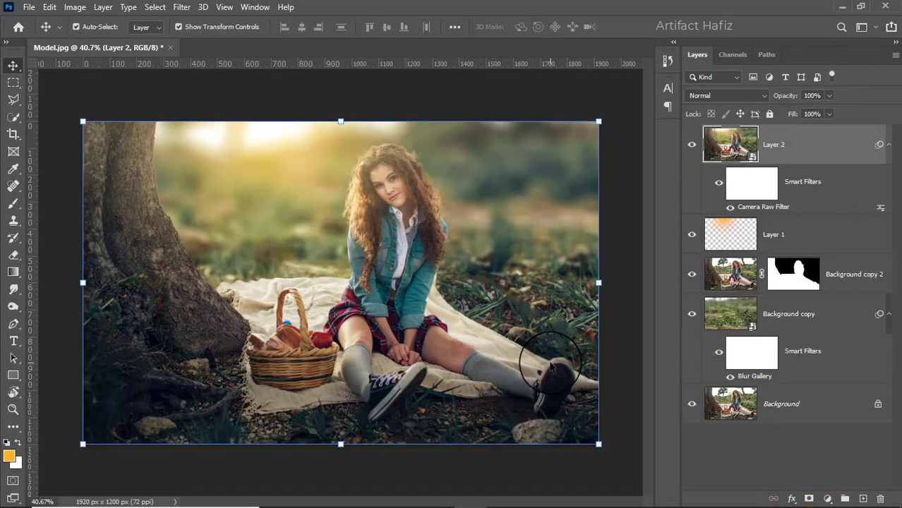
Compare the original photo with the finished edit by repeatedly isolating the Background layer and restoring all layers
{"action": "key", "text": "alt"}
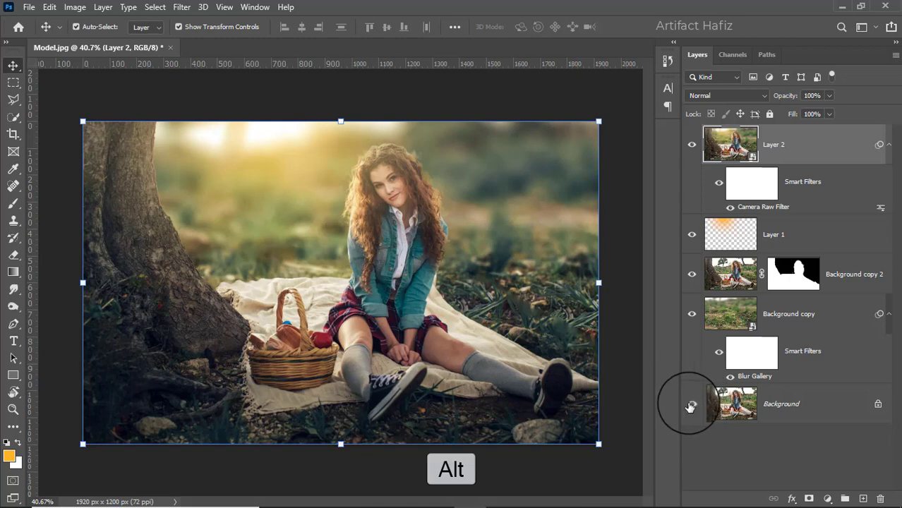
{"action": "left_click", "coordinate": [691, 406], "text": "alt"}
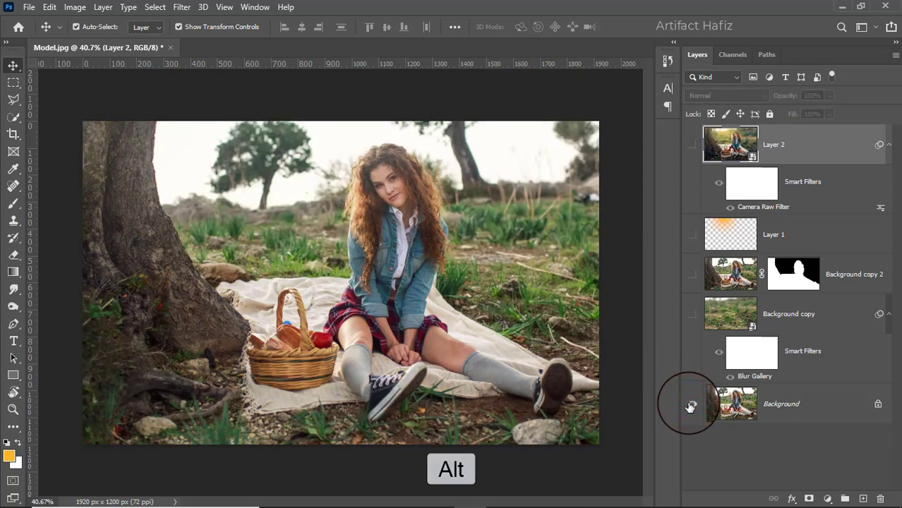
{"action": "left_click", "coordinate": [691, 406], "text": "alt"}
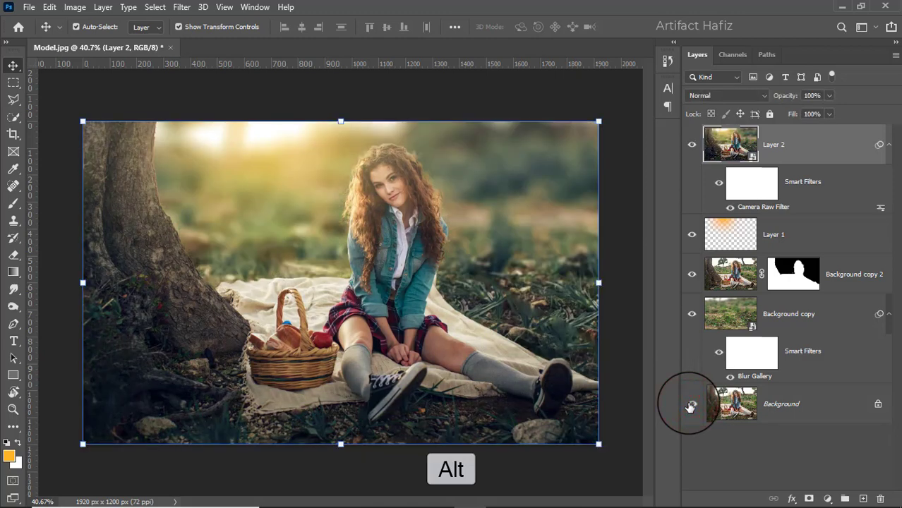
{"action": "left_click", "coordinate": [691, 406], "text": "alt"}
{"action": "left_click", "coordinate": [691, 407], "text": "alt"}
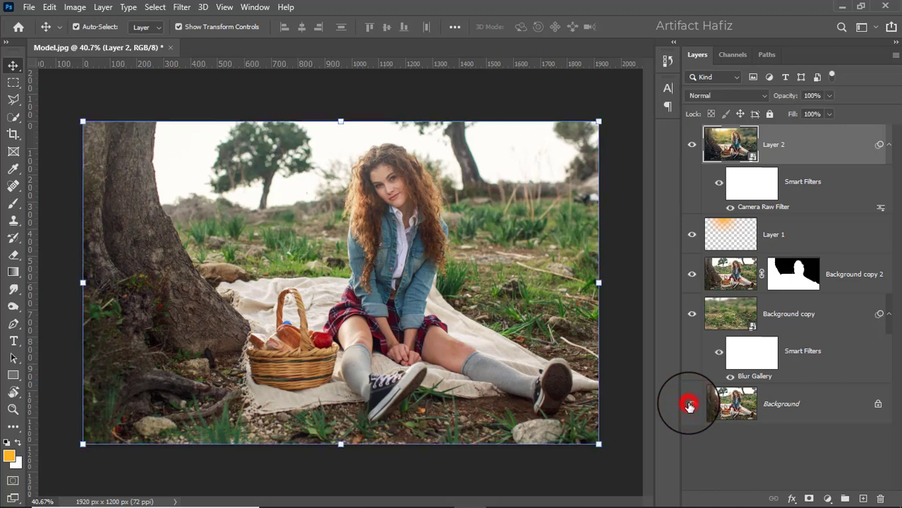
{"action": "left_click", "coordinate": [690, 407], "text": "alt"}
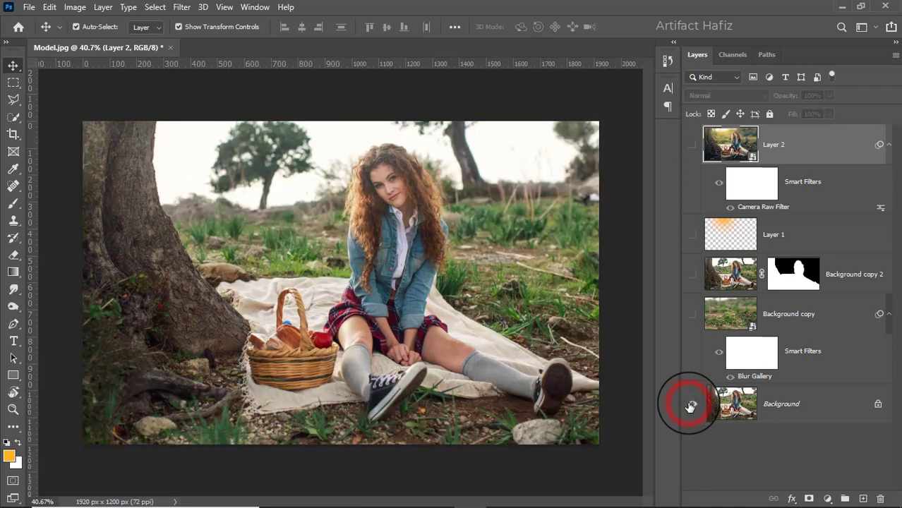
{"action": "left_click", "coordinate": [691, 406], "text": "alt"}
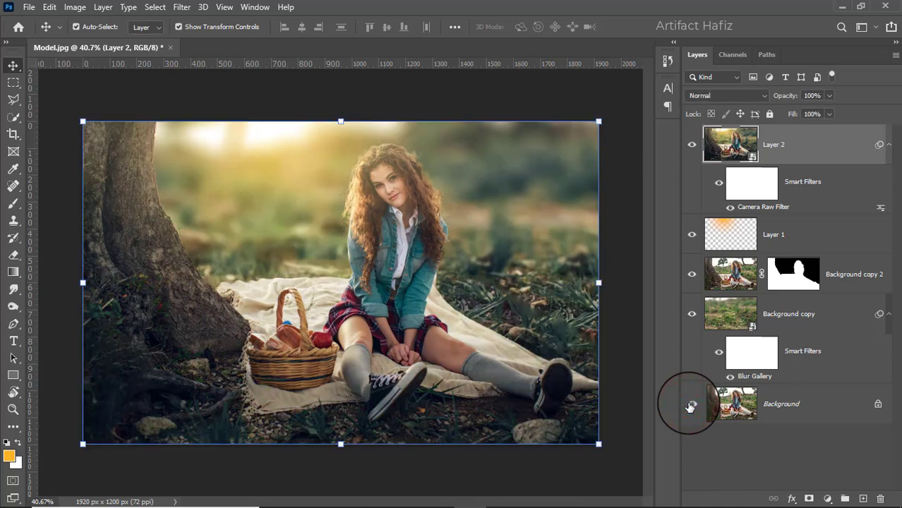